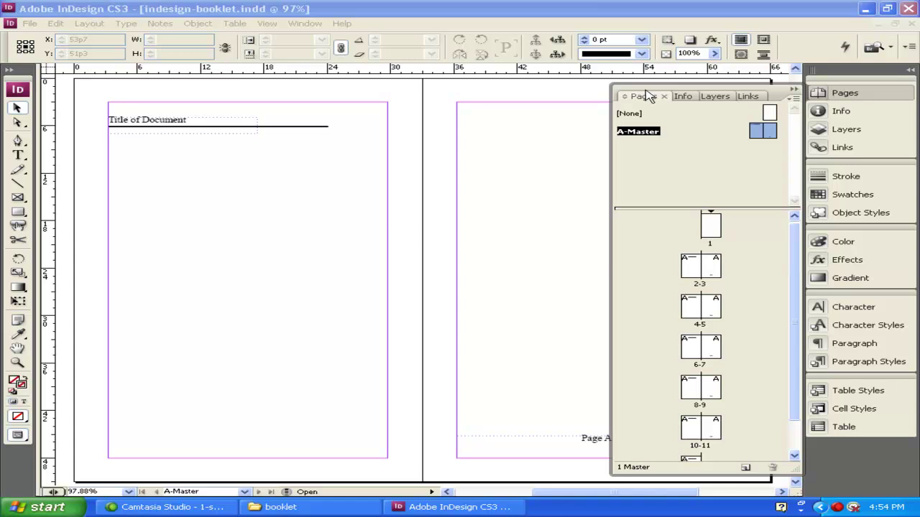
- Go to page 1 and draw a text frame across its top
{"action": "left_click", "coordinate": [711, 232]}
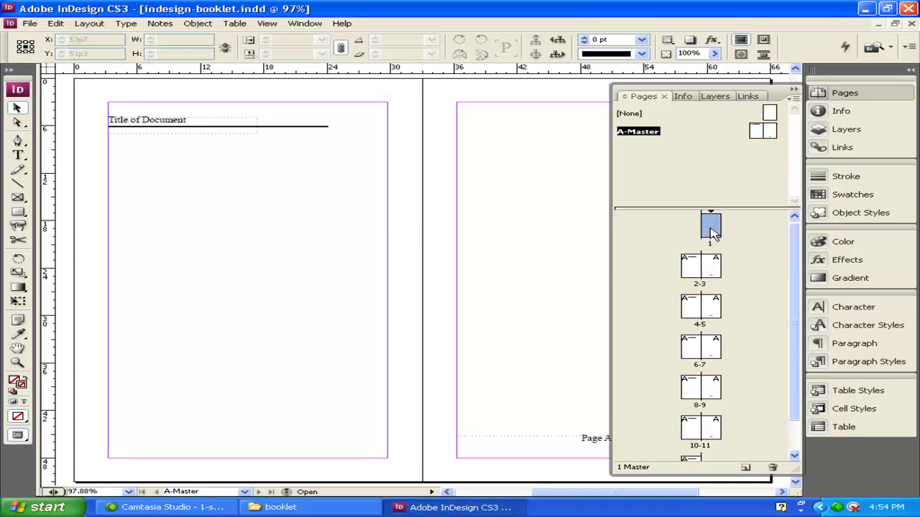
{"action": "double_click", "coordinate": [710, 228]}
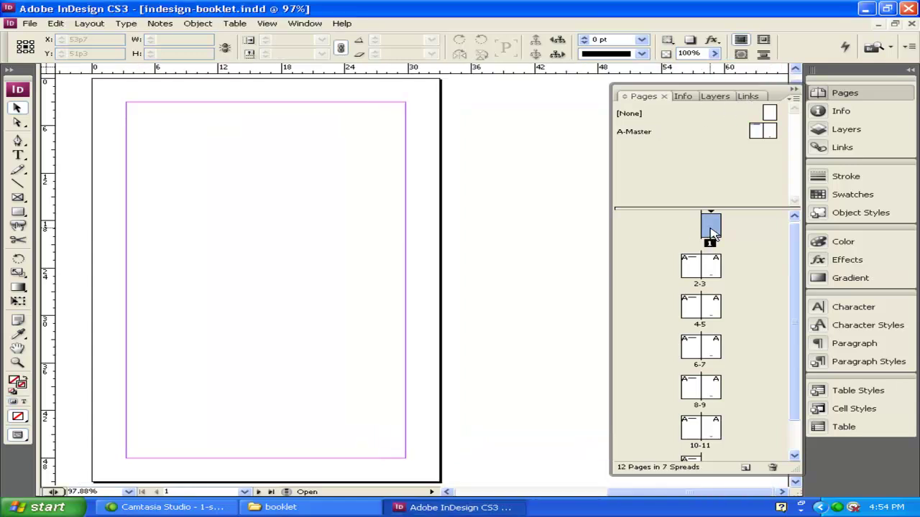
{"action": "left_click", "coordinate": [18, 155]}
{"action": "left_click_drag", "start_coordinate": [127, 140], "coordinate": [409, 281]}
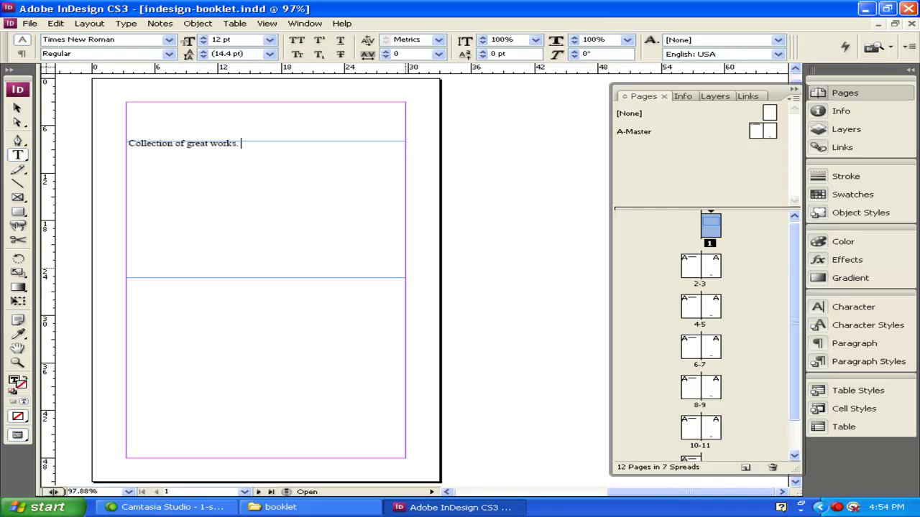
- Set the heading 'Collection of great works.' to 48 pt
{"action": "left_click_drag", "start_coordinate": [247, 143], "coordinate": [111, 131]}
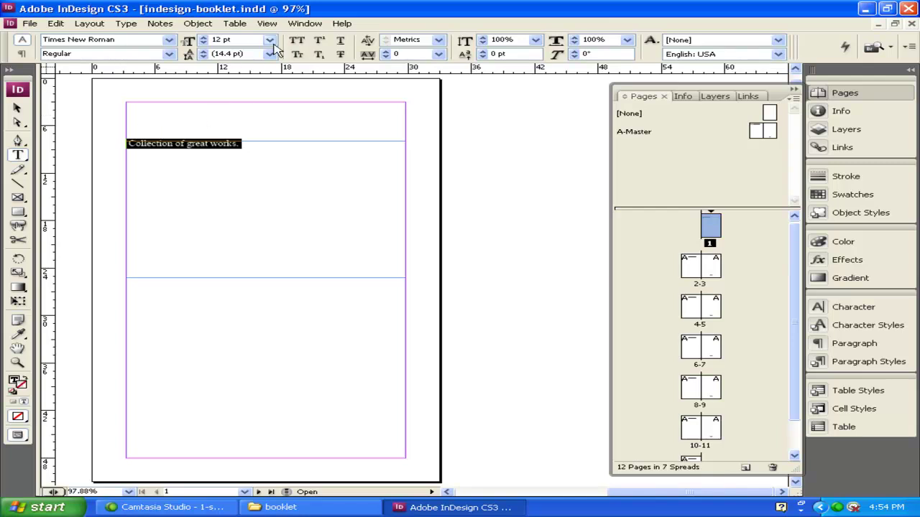
{"action": "left_click", "coordinate": [270, 41]}
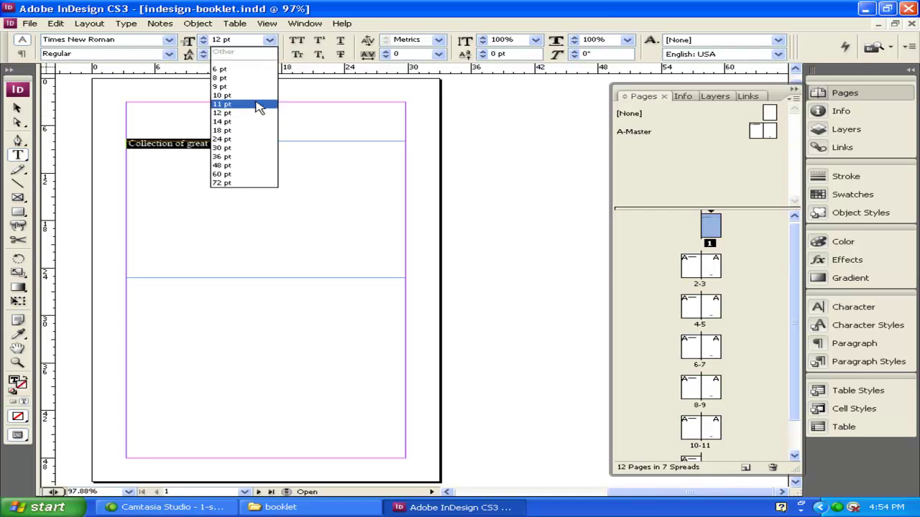
{"action": "left_click", "coordinate": [241, 170]}
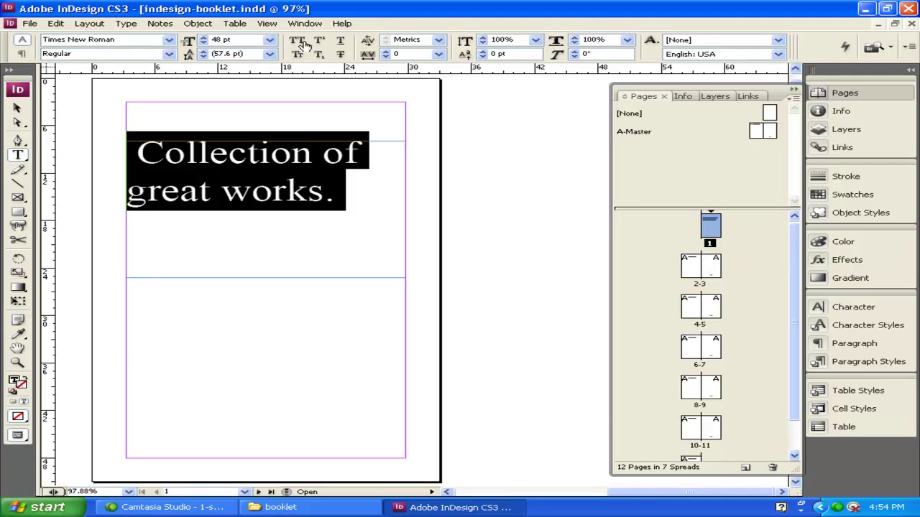
{"action": "left_click", "coordinate": [22, 54]}
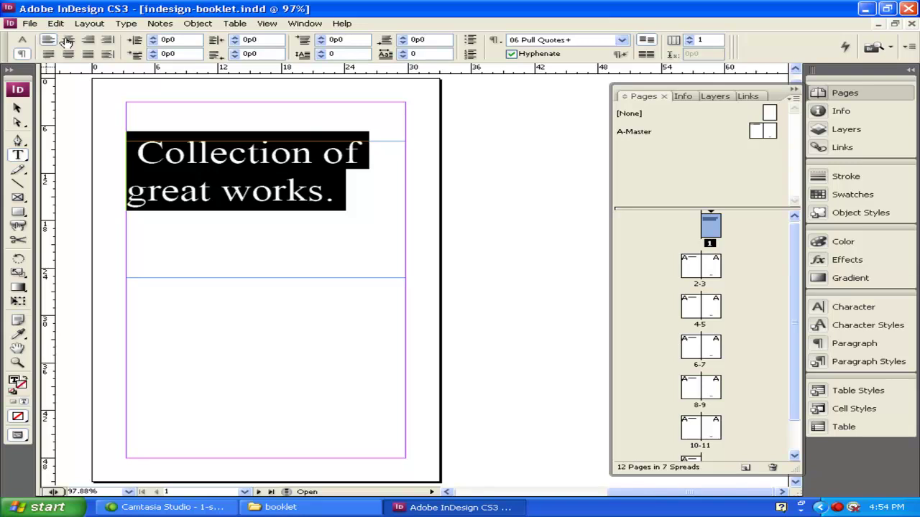
- Centre the page 1 heading within its frame
{"action": "left_click", "coordinate": [68, 40]}
{"action": "left_click", "coordinate": [18, 113]}
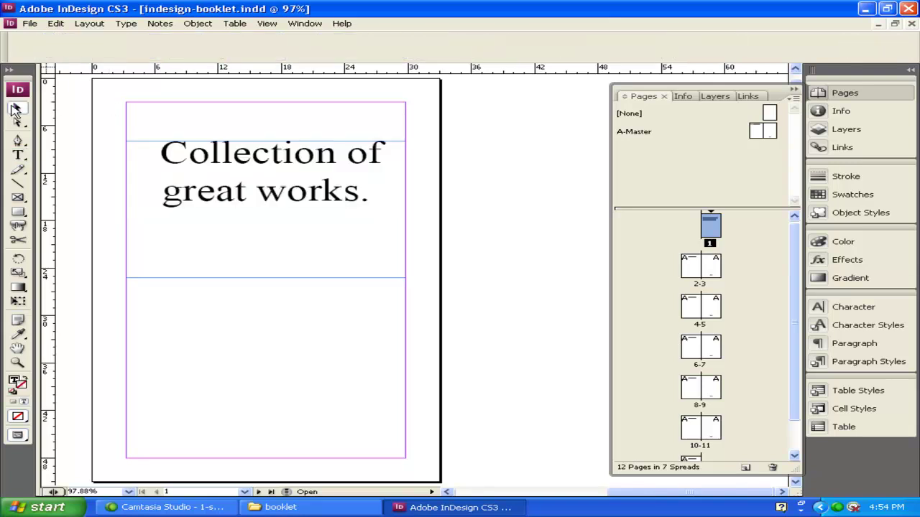
{"action": "left_click", "coordinate": [18, 155]}
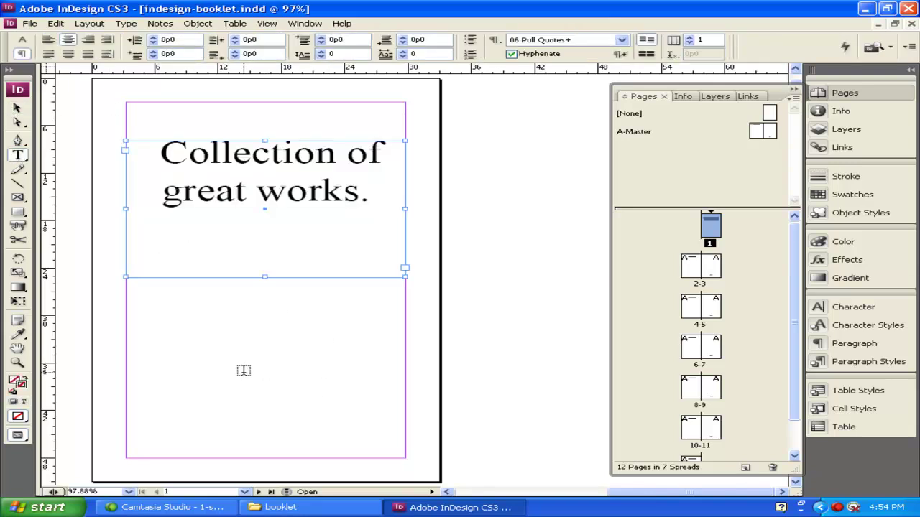
- Add a right-aligned layout-credit byline in a small frame near the page bottom
{"action": "left_click_drag", "start_coordinate": [243, 373], "coordinate": [406, 403]}
{"action": "type", "text": "Layed out by: Mr. Miller"}
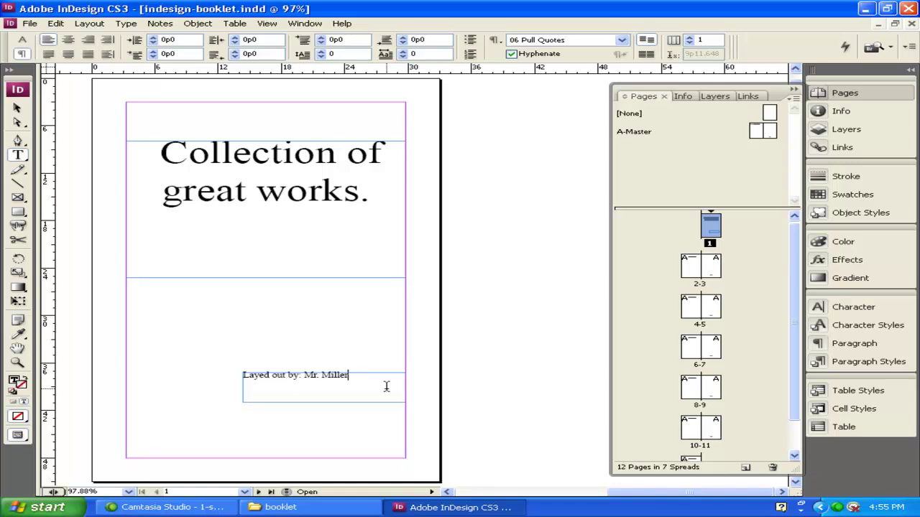
{"action": "left_click_drag", "start_coordinate": [374, 381], "coordinate": [228, 370]}
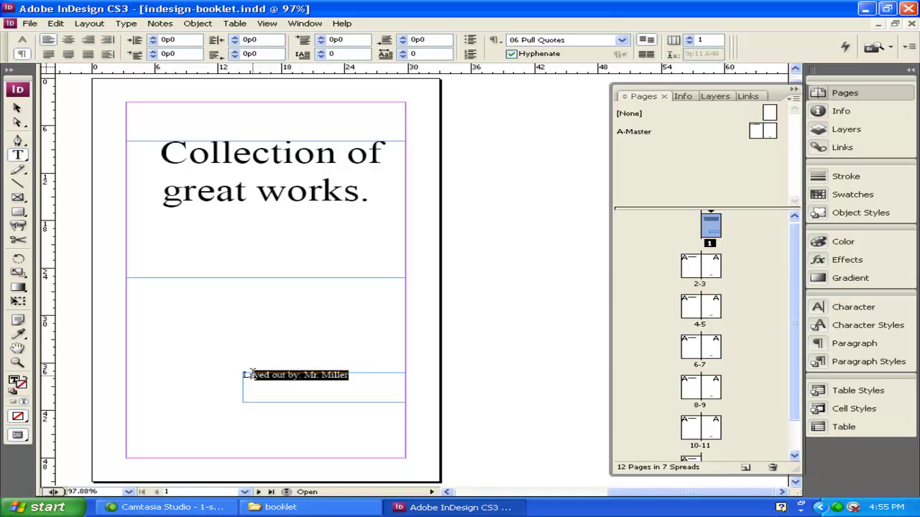
{"action": "left_click", "coordinate": [88, 40]}
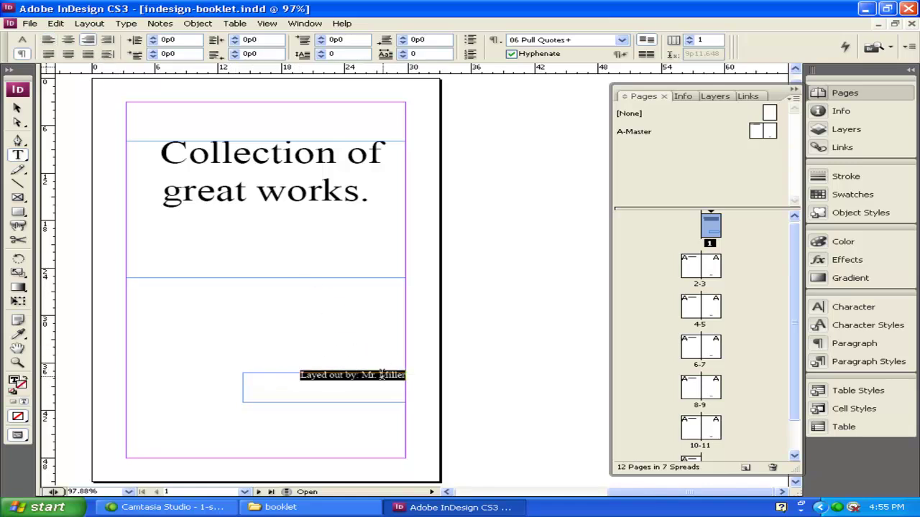
{"action": "left_click", "coordinate": [17, 108]}
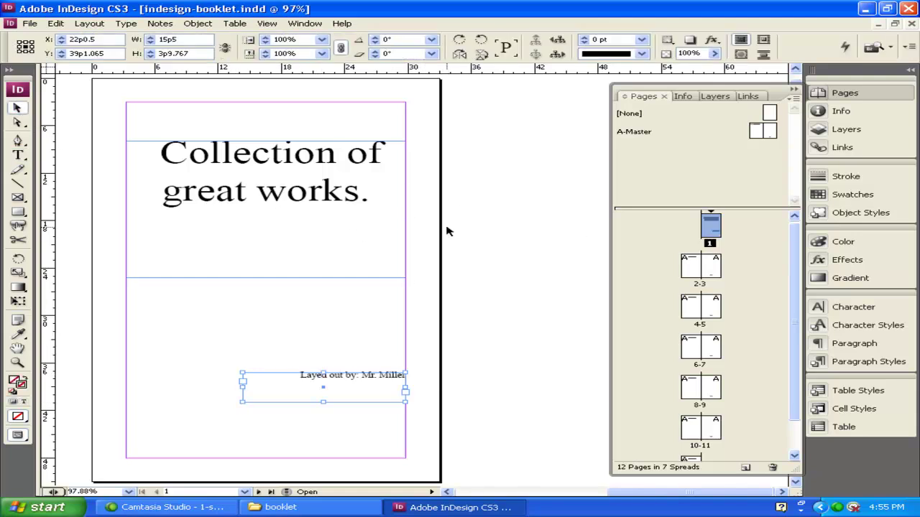
- Go to the pages 2–3 spread and apply the [None] master to page 2
{"action": "double_click", "coordinate": [690, 276]}
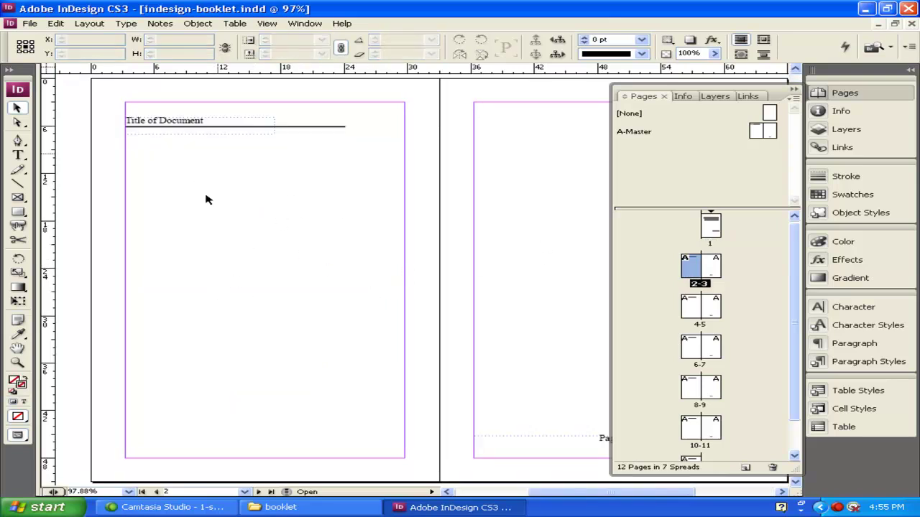
{"action": "scroll", "coordinate": [328, 306], "scroll_direction": "up", "scroll_amount": 2}
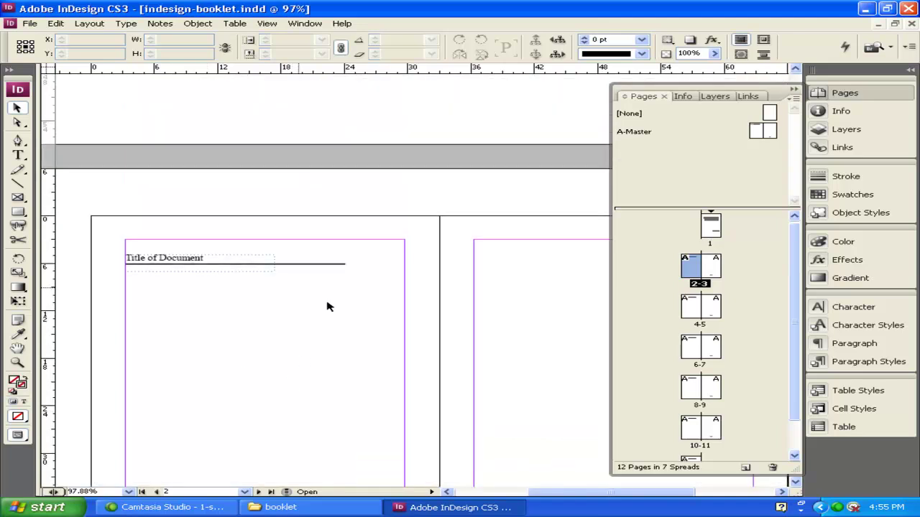
{"action": "scroll", "coordinate": [328, 305], "scroll_direction": "up", "scroll_amount": 2}
{"action": "scroll", "coordinate": [329, 305], "scroll_direction": "up", "scroll_amount": 1}
{"action": "scroll", "coordinate": [560, 194], "scroll_direction": "up", "scroll_amount": 2}
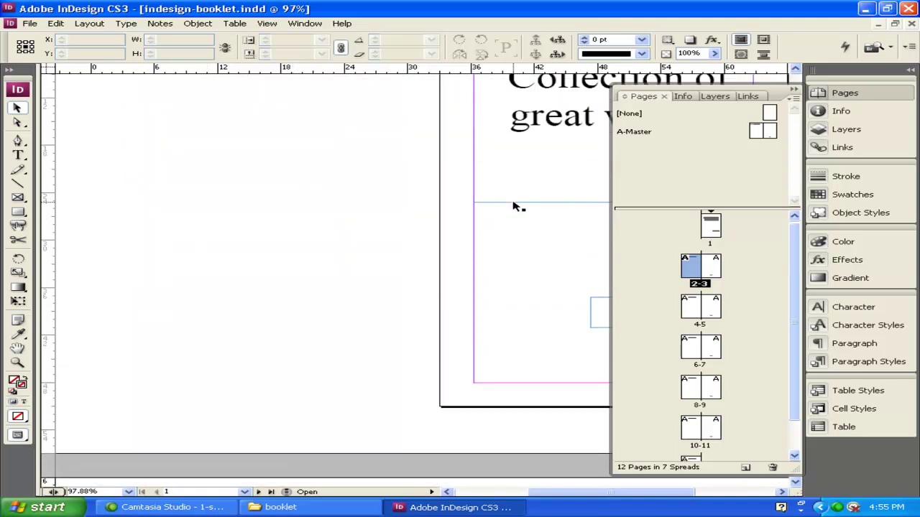
{"action": "scroll", "coordinate": [546, 191], "scroll_direction": "down", "scroll_amount": 2}
{"action": "scroll", "coordinate": [534, 211], "scroll_direction": "down", "scroll_amount": 2}
{"action": "scroll", "coordinate": [534, 210], "scroll_direction": "down", "scroll_amount": 2}
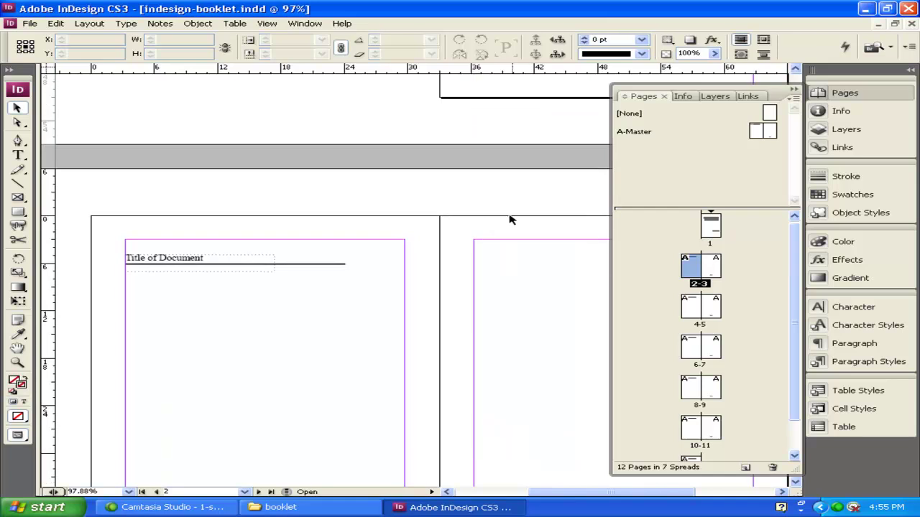
{"action": "scroll", "coordinate": [489, 222], "scroll_direction": "down", "scroll_amount": 1}
{"action": "scroll", "coordinate": [474, 230], "scroll_direction": "down", "scroll_amount": 1}
{"action": "scroll", "coordinate": [445, 240], "scroll_direction": "down", "scroll_amount": 1}
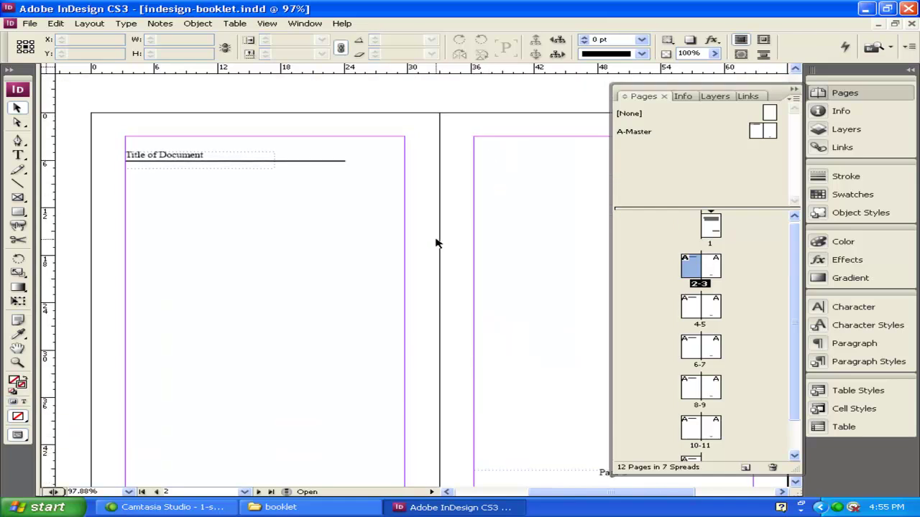
{"action": "scroll", "coordinate": [248, 266], "scroll_direction": "down", "scroll_amount": 1}
{"action": "scroll", "coordinate": [258, 261], "scroll_direction": "down", "scroll_amount": 1}
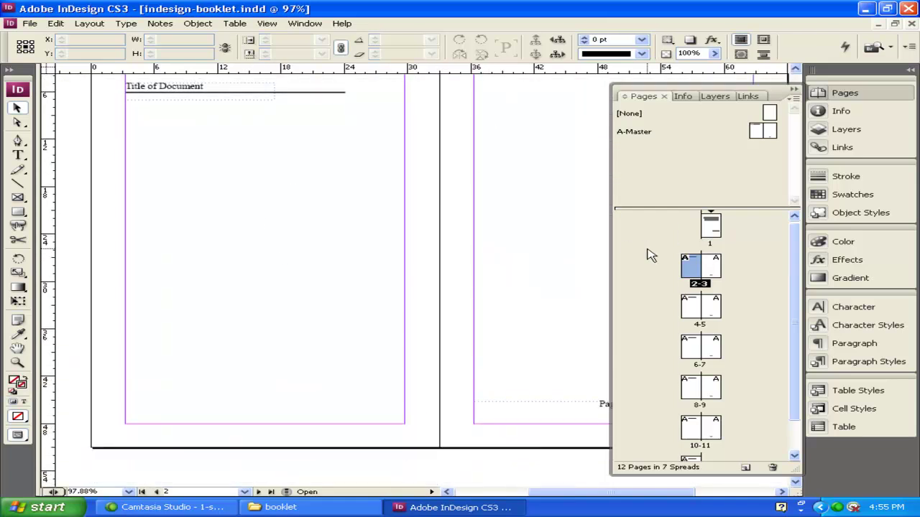
{"action": "mouse_move", "coordinate": [769, 112]}
{"action": "left_mouse_down"}
{"action": "mouse_move", "coordinate": [696, 188]}
{"action": "mouse_move", "coordinate": [688, 267]}
{"action": "left_mouse_up"}
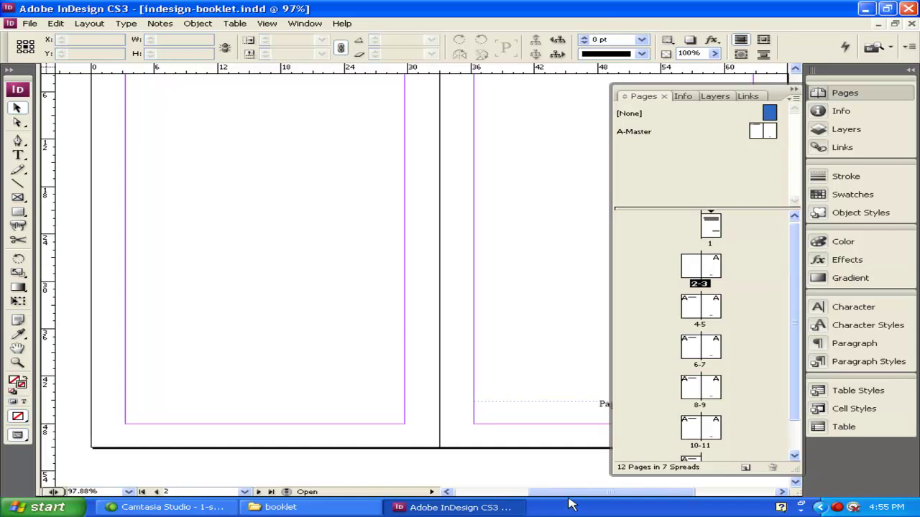
- Type 'Table of Contents.' in a new text frame at the top of page 3
{"action": "left_click_drag", "start_coordinate": [568, 492], "coordinate": [600, 494]}
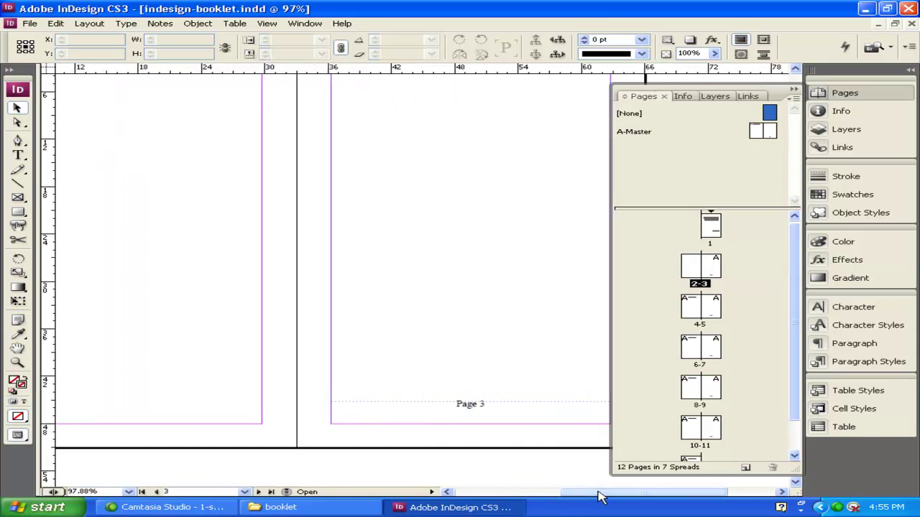
{"action": "scroll", "coordinate": [483, 316], "scroll_direction": "up", "scroll_amount": 3}
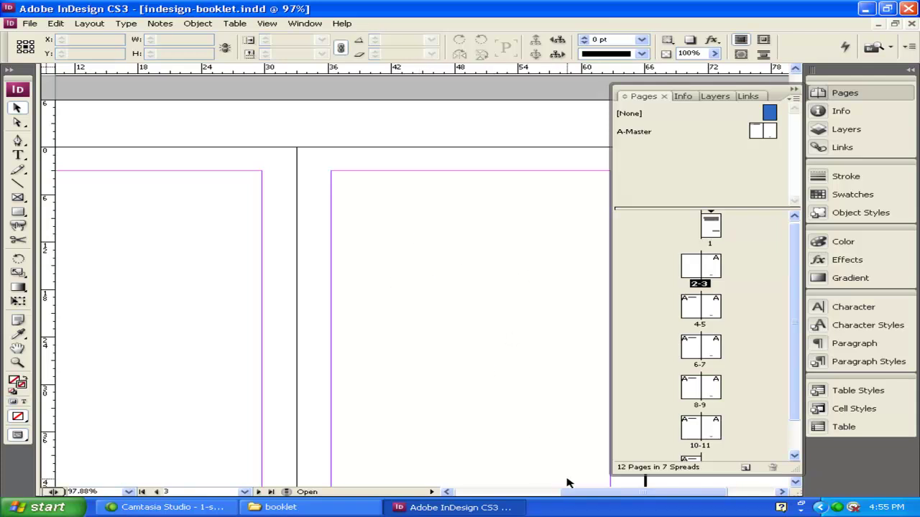
{"action": "left_click_drag", "start_coordinate": [584, 493], "coordinate": [600, 500]}
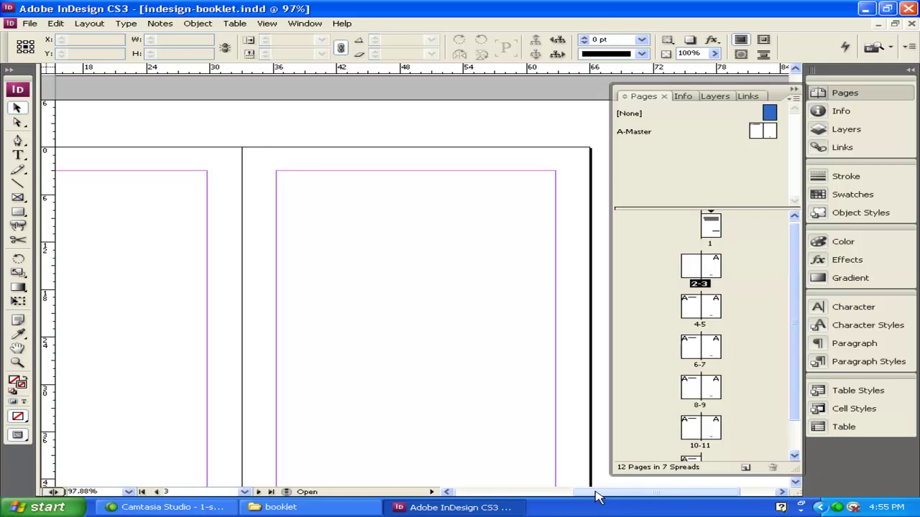
{"action": "left_click", "coordinate": [18, 155]}
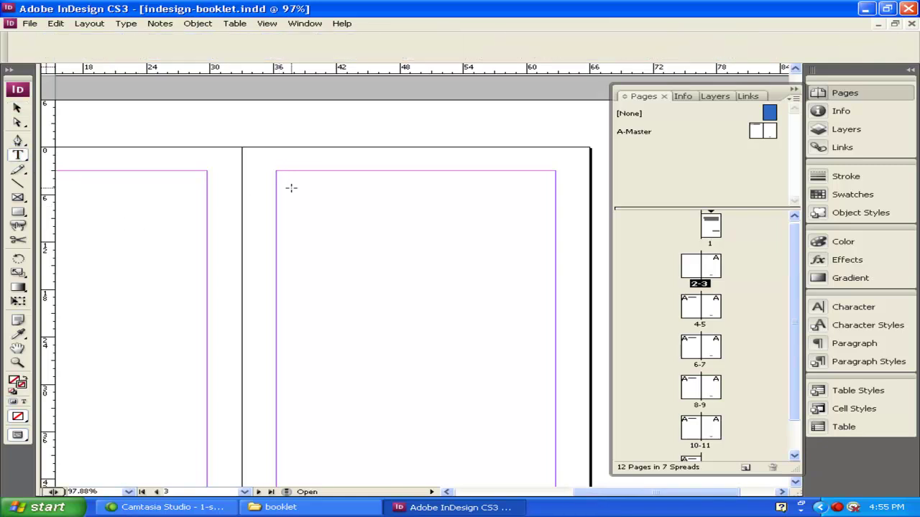
{"action": "left_click_drag", "start_coordinate": [291, 188], "coordinate": [555, 263]}
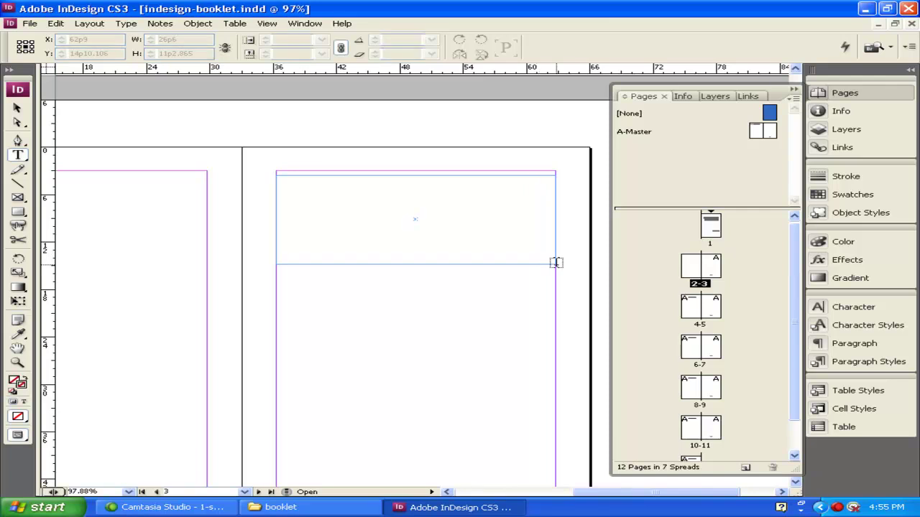
{"action": "type", "text": "Table of Contents."}
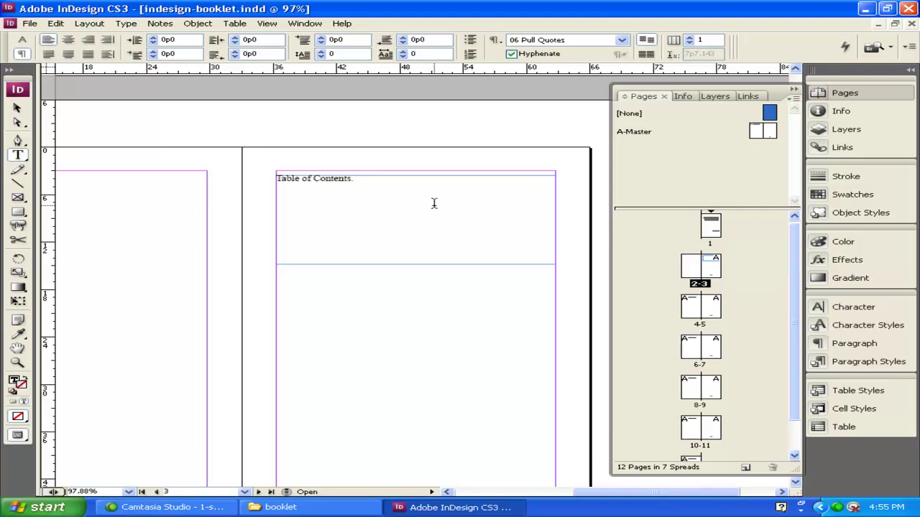
- Shrink the Table of Contents frame to fit its single line
{"action": "left_click", "coordinate": [19, 108]}
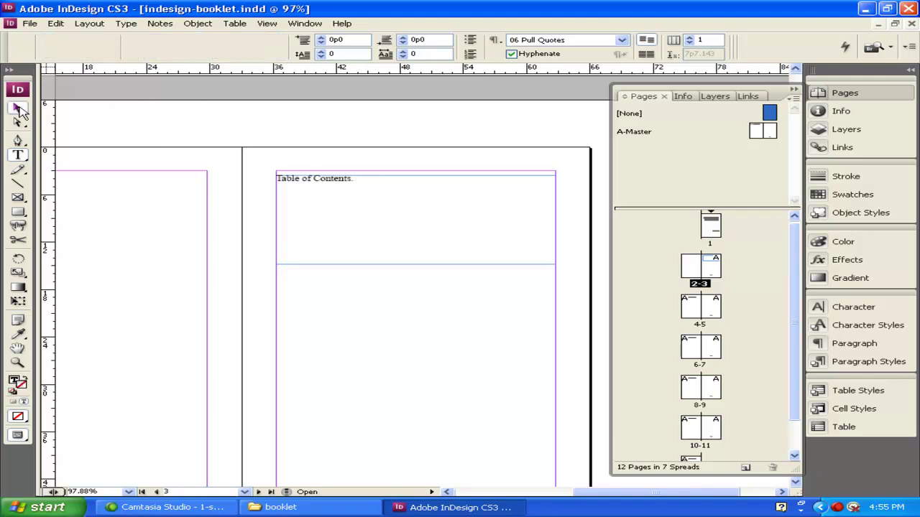
{"action": "left_click", "coordinate": [438, 252]}
{"action": "left_click_drag", "start_coordinate": [415, 264], "coordinate": [416, 179]}
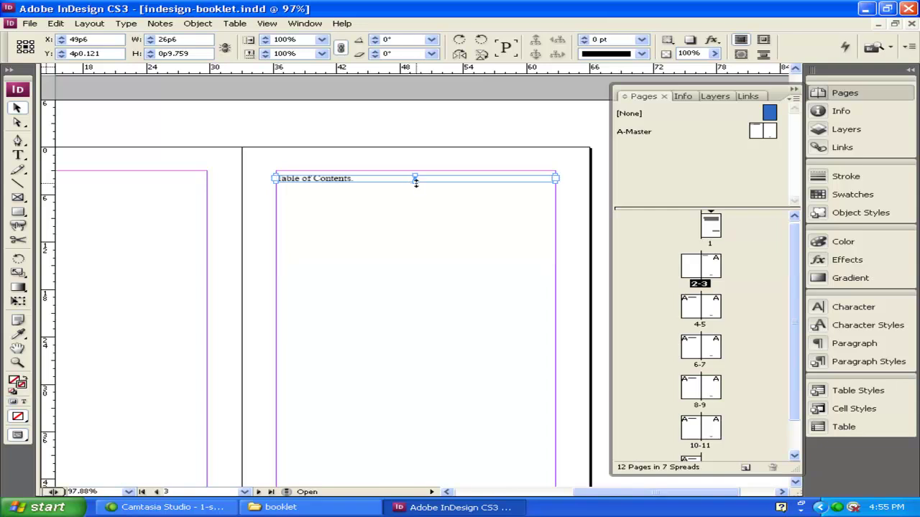
{"action": "left_click", "coordinate": [404, 219]}
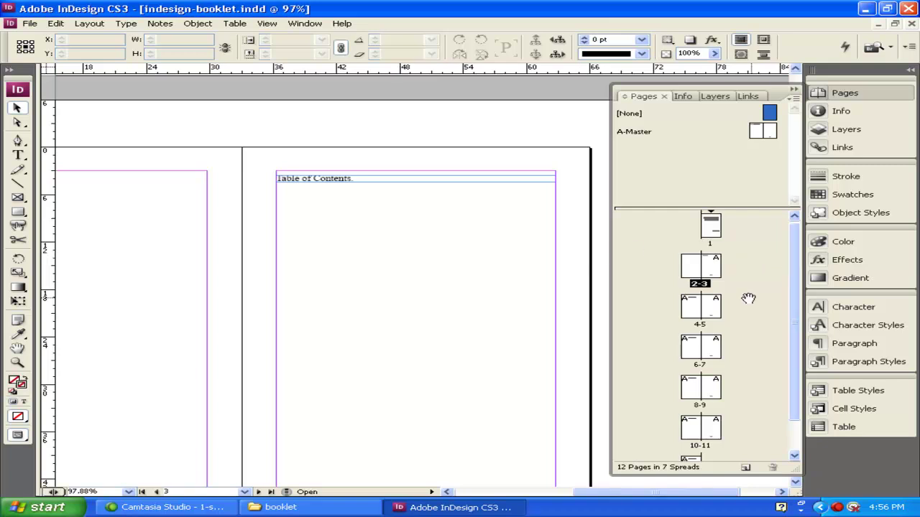
- Go to the pages 4–5 spread and apply the [None] master to page 4
{"action": "double_click", "coordinate": [698, 309]}
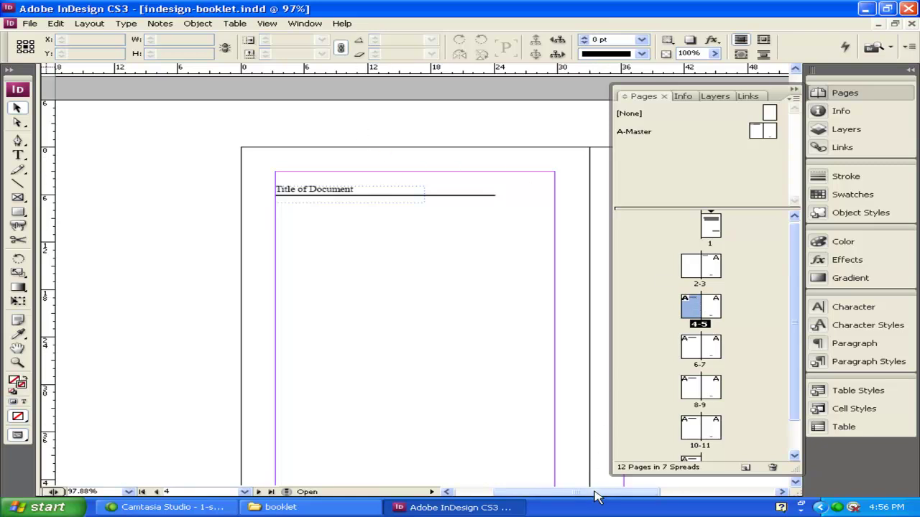
{"action": "left_click_drag", "start_coordinate": [595, 496], "coordinate": [613, 495]}
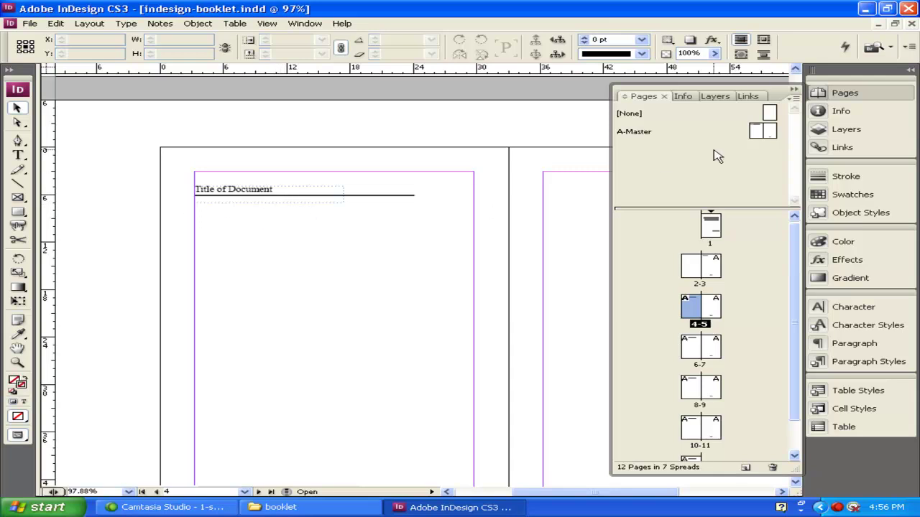
{"action": "left_click_drag", "start_coordinate": [769, 113], "coordinate": [689, 305]}
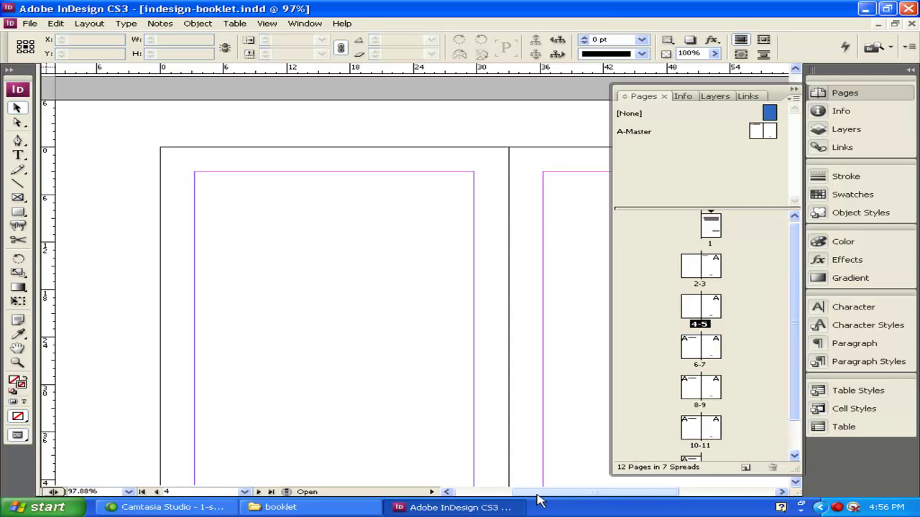
- Select page 5 in the Pages panel and bring up the booklet folder window
{"action": "left_click_drag", "start_coordinate": [537, 493], "coordinate": [586, 493]}
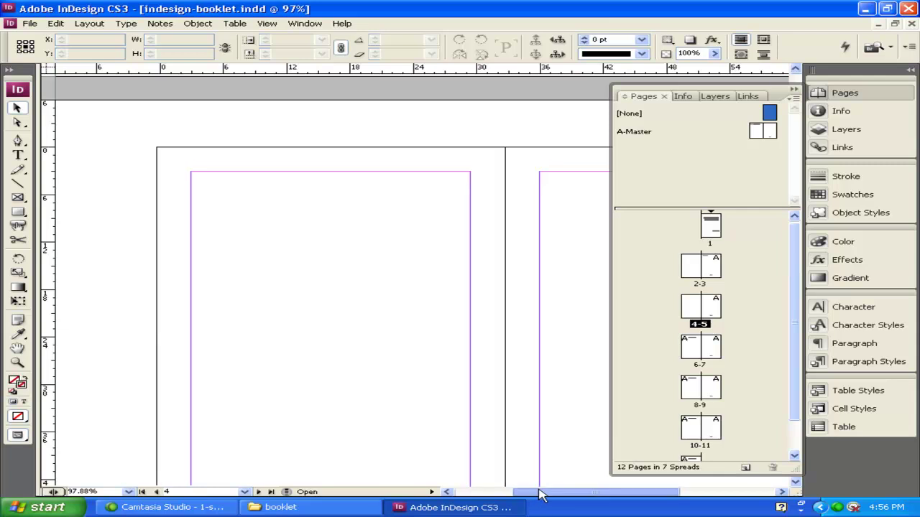
{"action": "left_click", "coordinate": [712, 308]}
{"action": "left_click_drag", "start_coordinate": [795, 304], "coordinate": [810, 355]}
{"action": "scroll", "coordinate": [563, 371], "scroll_direction": "down", "scroll_amount": 5}
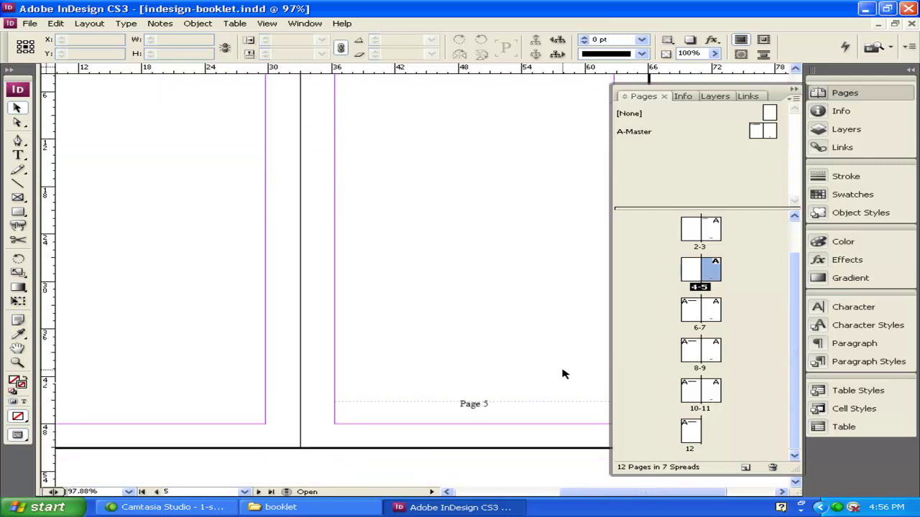
{"action": "scroll", "coordinate": [470, 405], "scroll_direction": "up", "scroll_amount": 3}
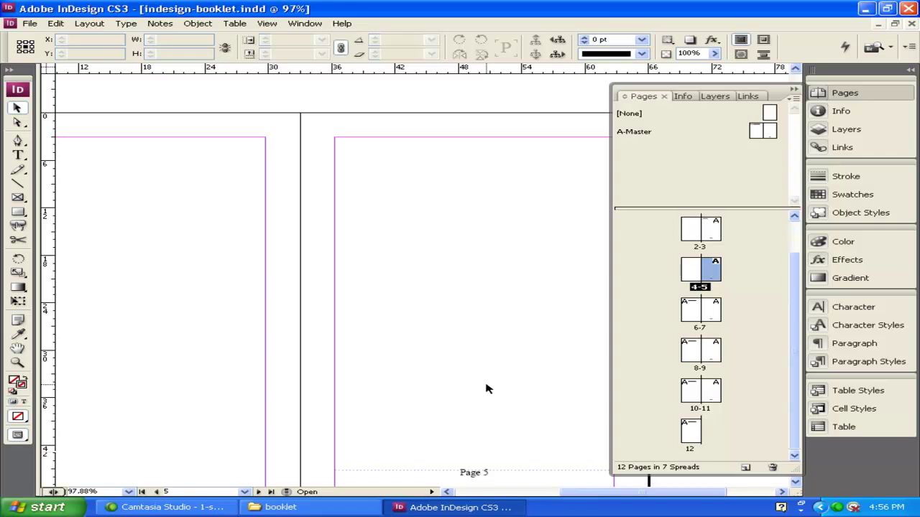
{"action": "left_click", "coordinate": [344, 508]}
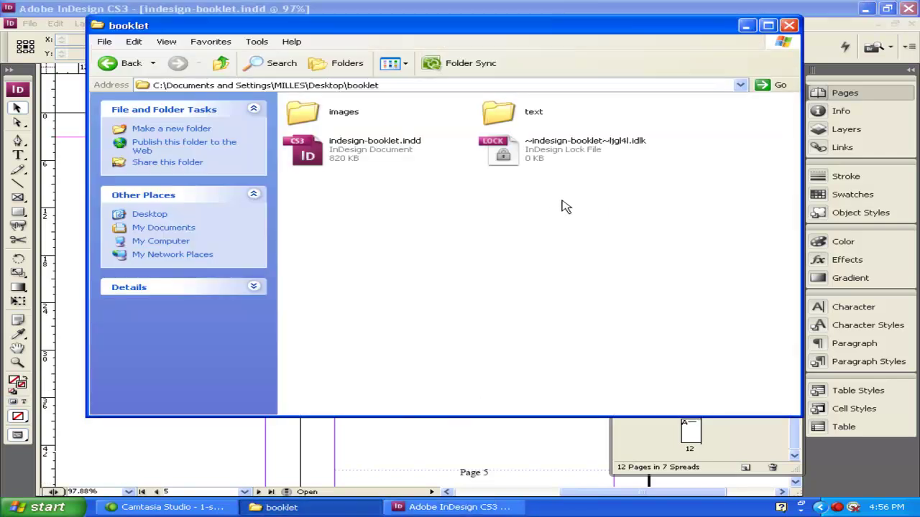
- Open the booklet's text folder in Explorer, then return to InDesign
{"action": "double_click", "coordinate": [507, 115]}
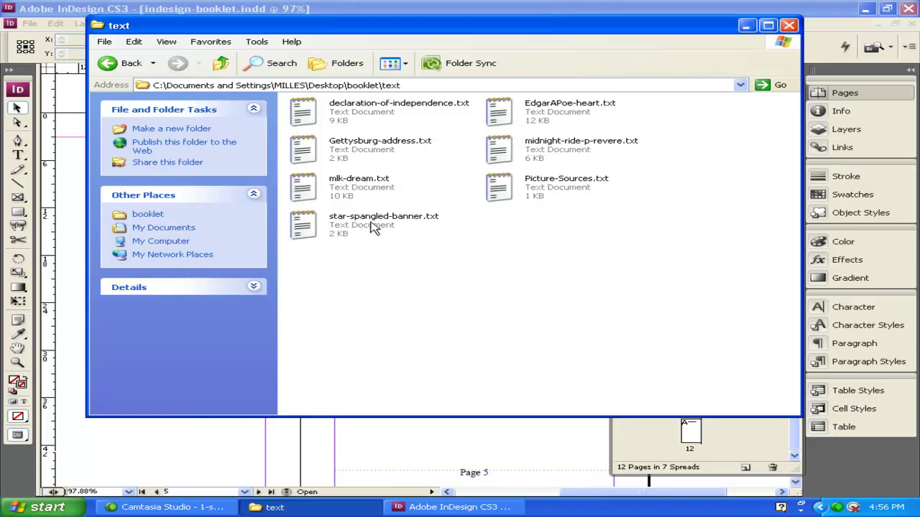
{"action": "left_click", "coordinate": [528, 442]}
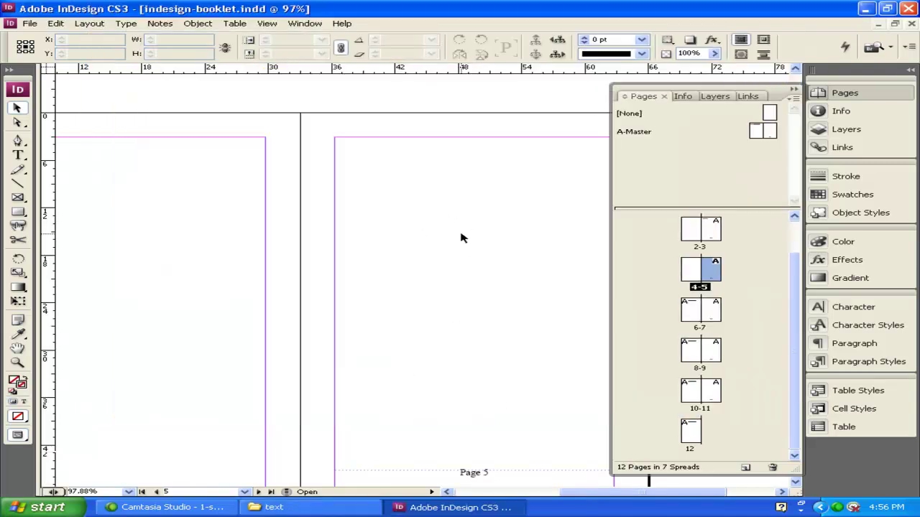
- Draw a text frame near the top of page 5, narrowed to the margin
{"action": "left_click", "coordinate": [18, 155]}
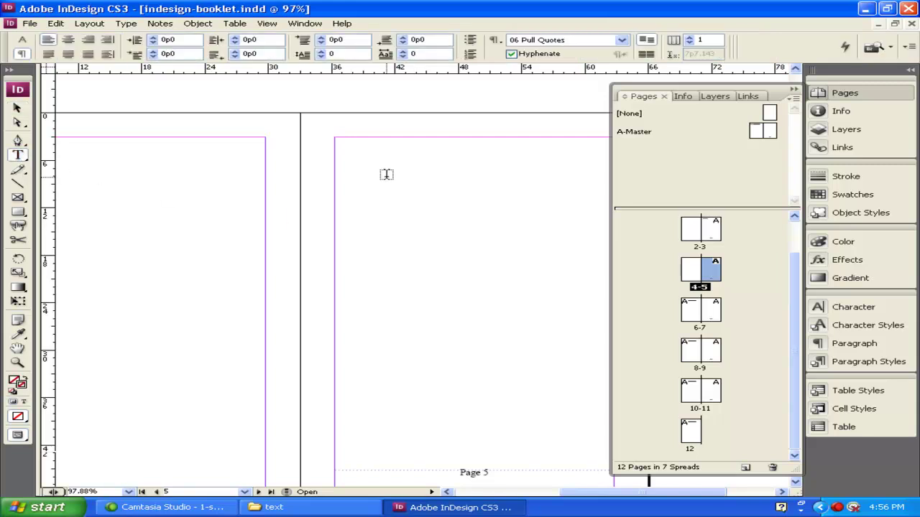
{"action": "mouse_move", "coordinate": [335, 149]}
{"action": "left_mouse_down"}
{"action": "mouse_move", "coordinate": [483, 230]}
{"action": "mouse_move", "coordinate": [650, 240]}
{"action": "left_mouse_up"}
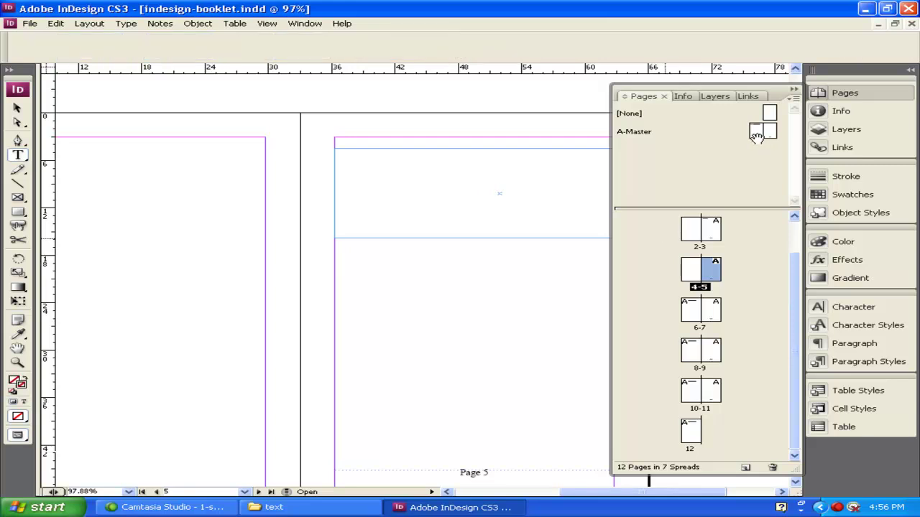
{"action": "left_click", "coordinate": [794, 93]}
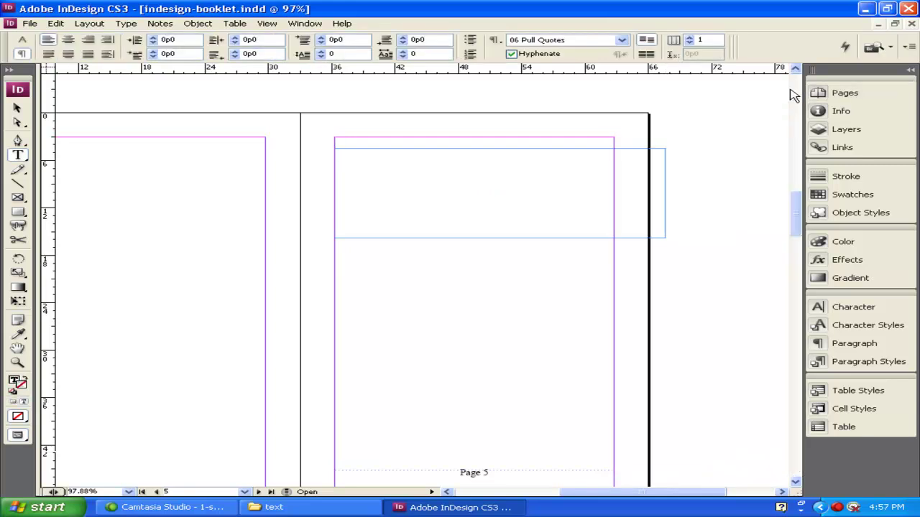
{"action": "left_click", "coordinate": [18, 108]}
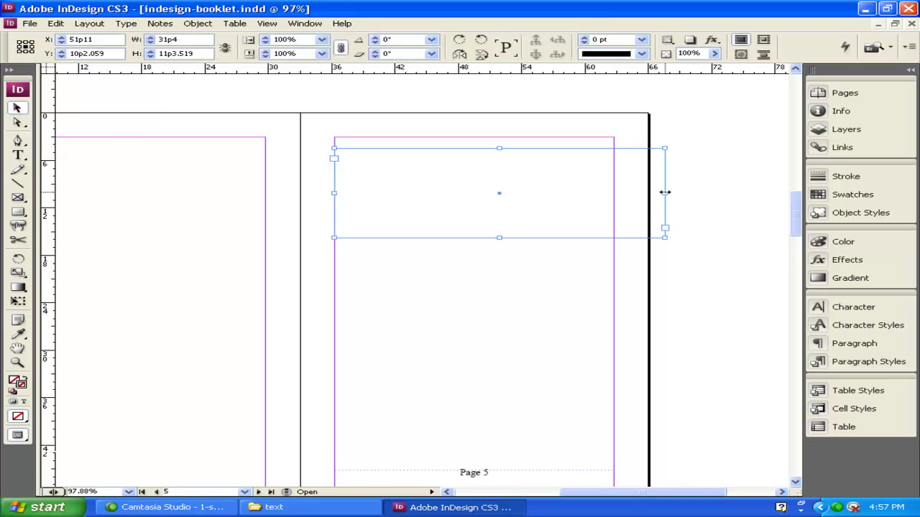
{"action": "left_click_drag", "start_coordinate": [665, 192], "coordinate": [615, 190]}
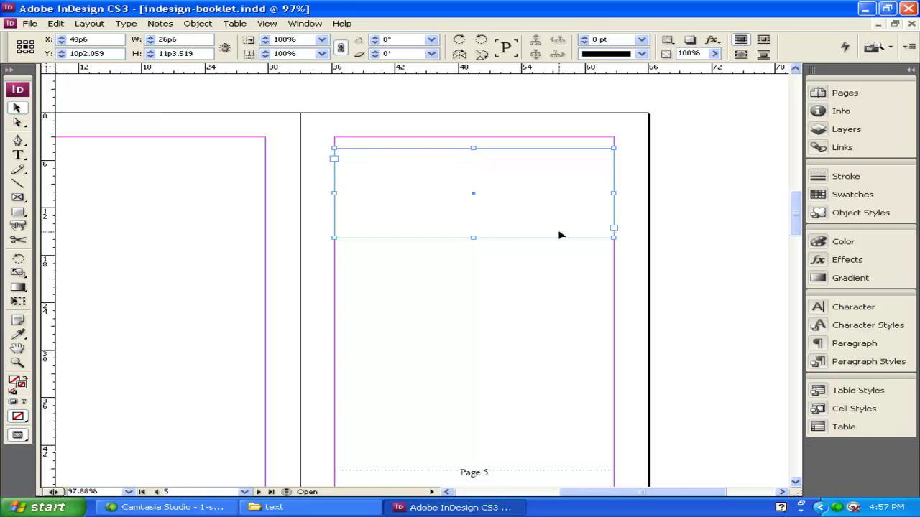
- Type 'The Star Spangled Banner' in the frame and shrink it to one line
{"action": "left_click", "coordinate": [20, 154]}
{"action": "left_click", "coordinate": [399, 158]}
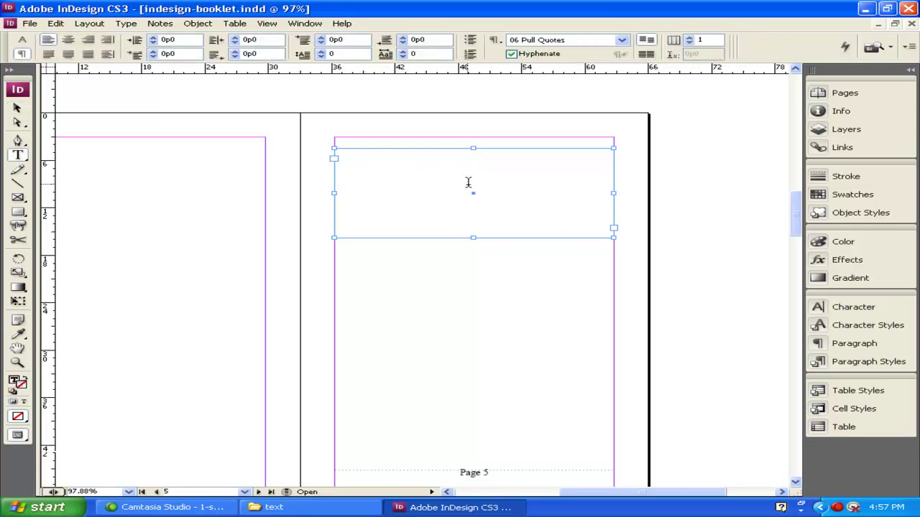
{"action": "type", "text": "Syta"}
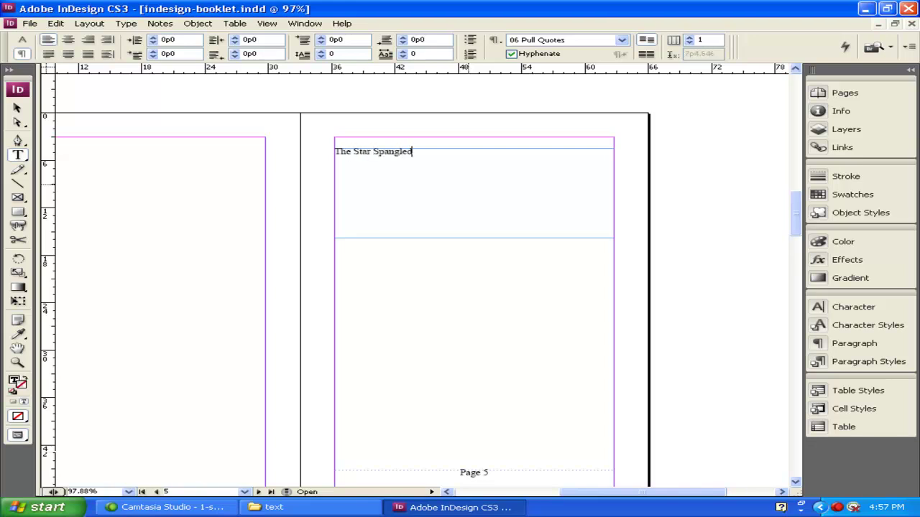
{"action": "type", "text": "nner"}
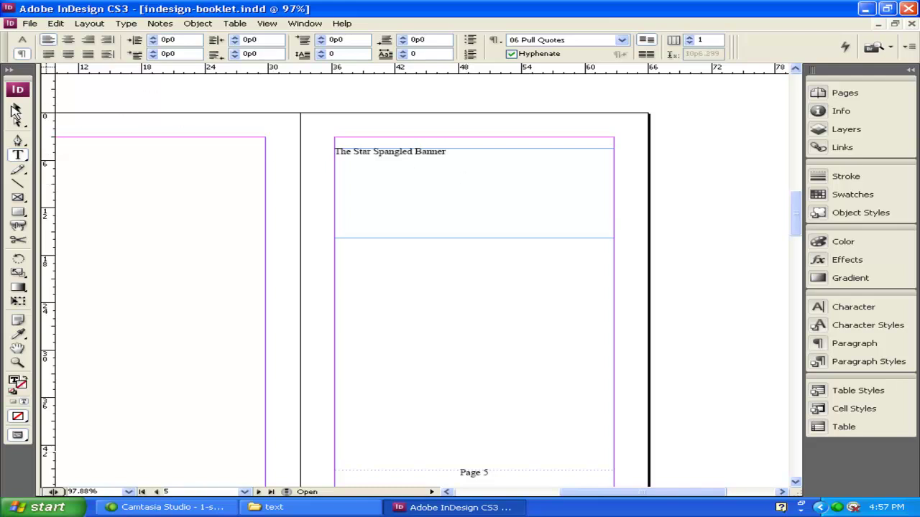
{"action": "left_click", "coordinate": [17, 108]}
{"action": "left_click", "coordinate": [565, 166]}
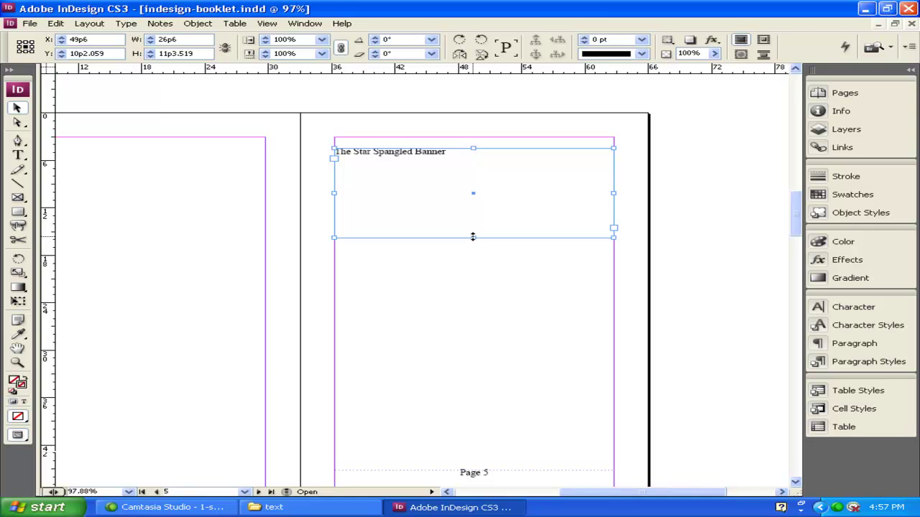
{"action": "left_click_drag", "start_coordinate": [475, 237], "coordinate": [463, 162]}
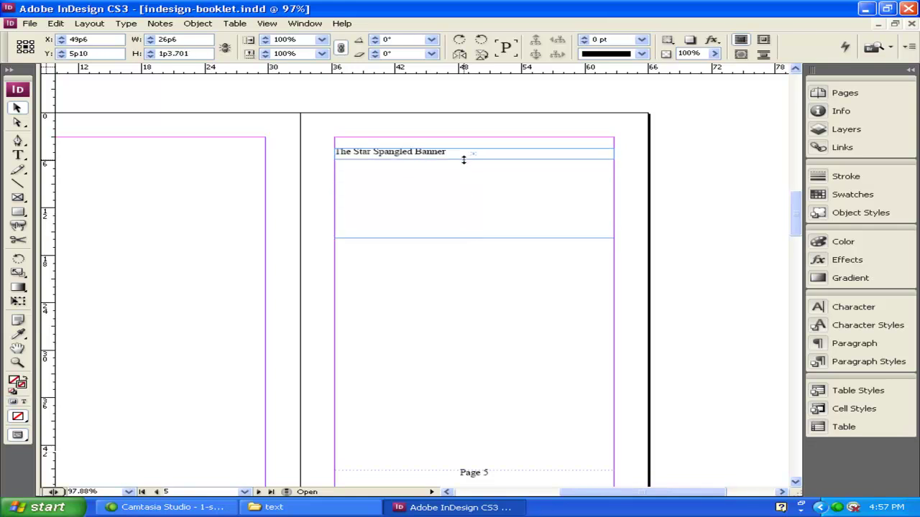
- Add a one-line 'By: Francis Scott Key' frame just under the heading
{"action": "left_click", "coordinate": [18, 155]}
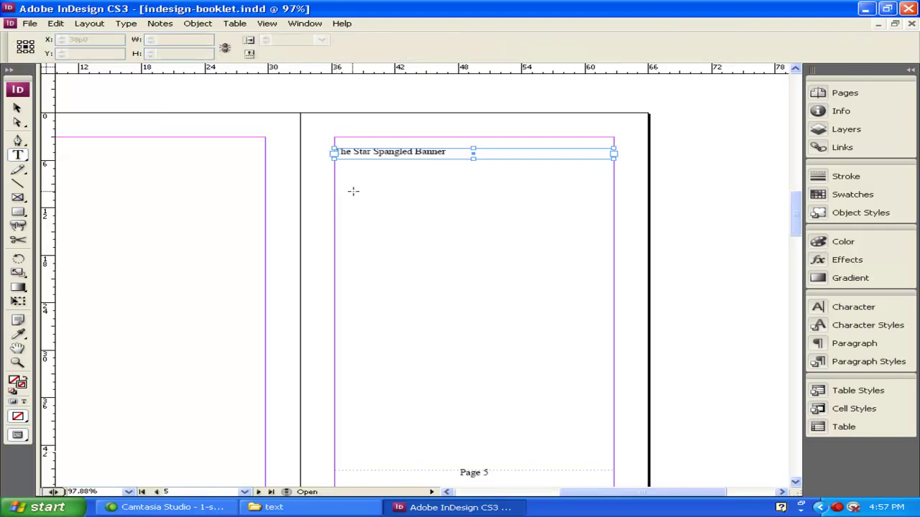
{"action": "left_click_drag", "start_coordinate": [334, 172], "coordinate": [468, 198]}
{"action": "type", "text": "By: Francis Scott Key"}
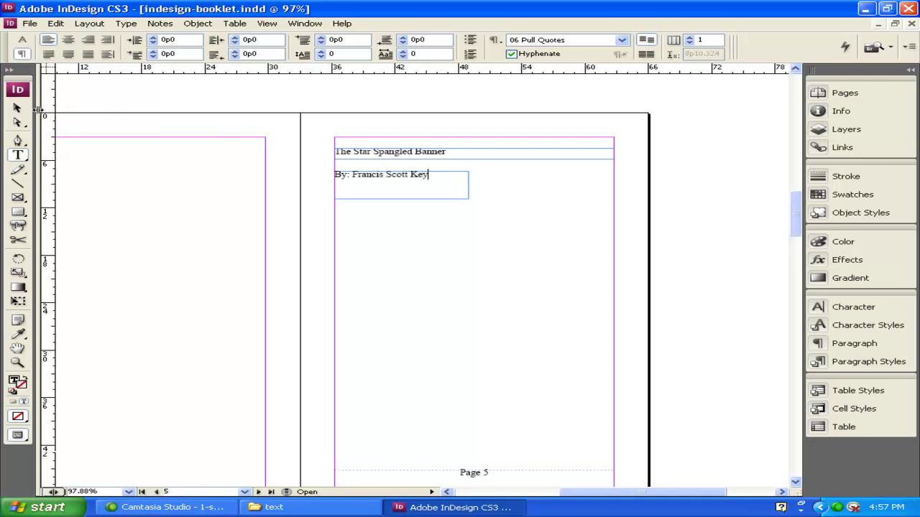
{"action": "left_click", "coordinate": [18, 107]}
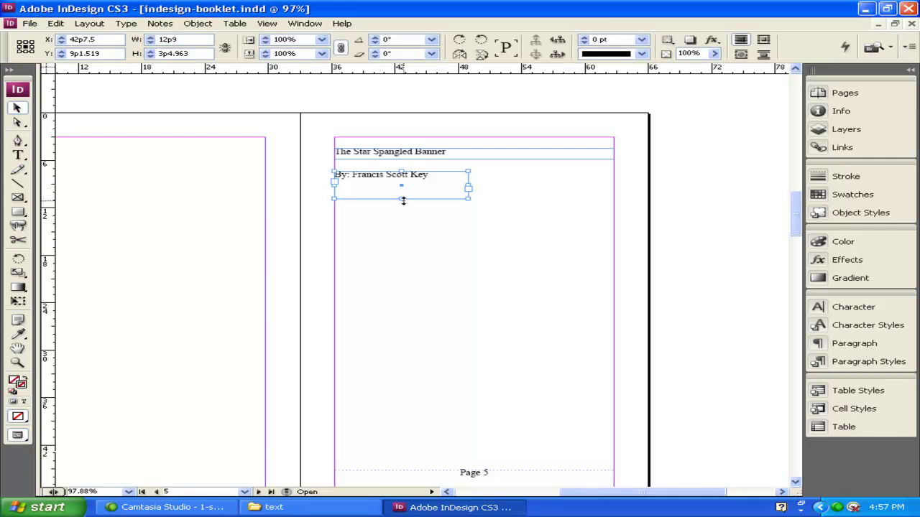
{"action": "left_click_drag", "start_coordinate": [402, 196], "coordinate": [404, 184]}
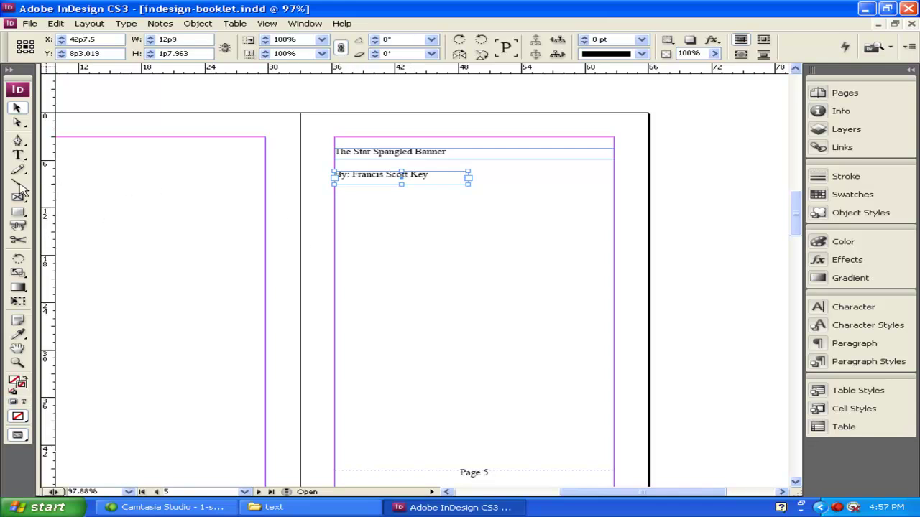
- Draw a tall frame below the byline and place booklet/text/star-spangled-banner.txt into it
{"action": "left_click", "coordinate": [18, 155]}
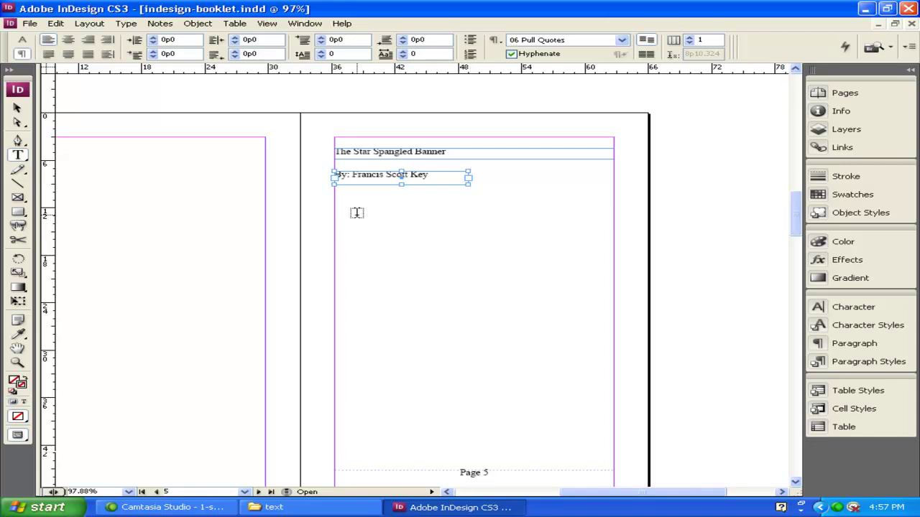
{"action": "mouse_move", "coordinate": [387, 212]}
{"action": "left_mouse_down"}
{"action": "mouse_move", "coordinate": [522, 366]}
{"action": "mouse_move", "coordinate": [555, 455]}
{"action": "left_mouse_up"}
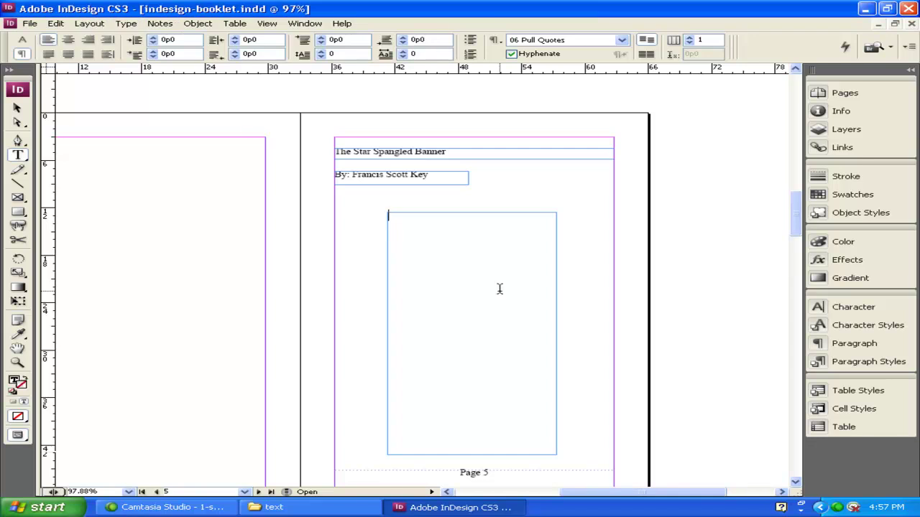
{"action": "left_click", "coordinate": [33, 23]}
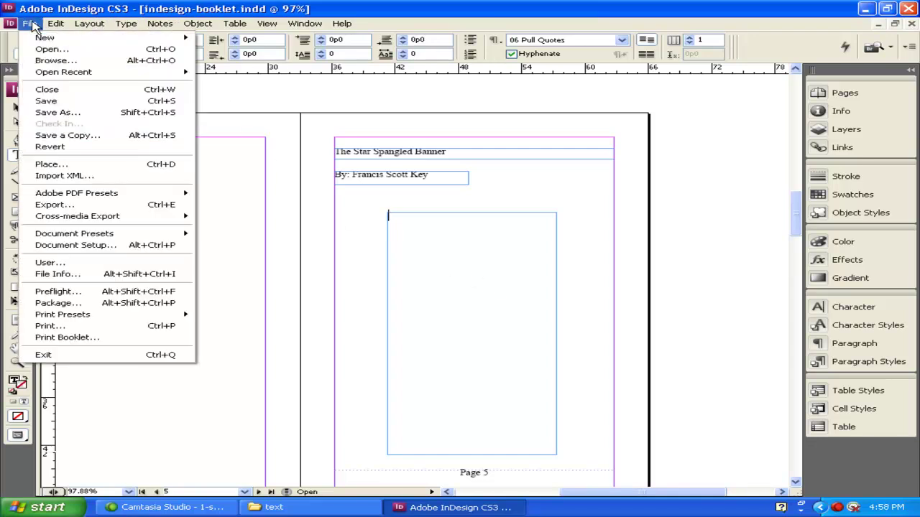
{"action": "left_click", "coordinate": [78, 163]}
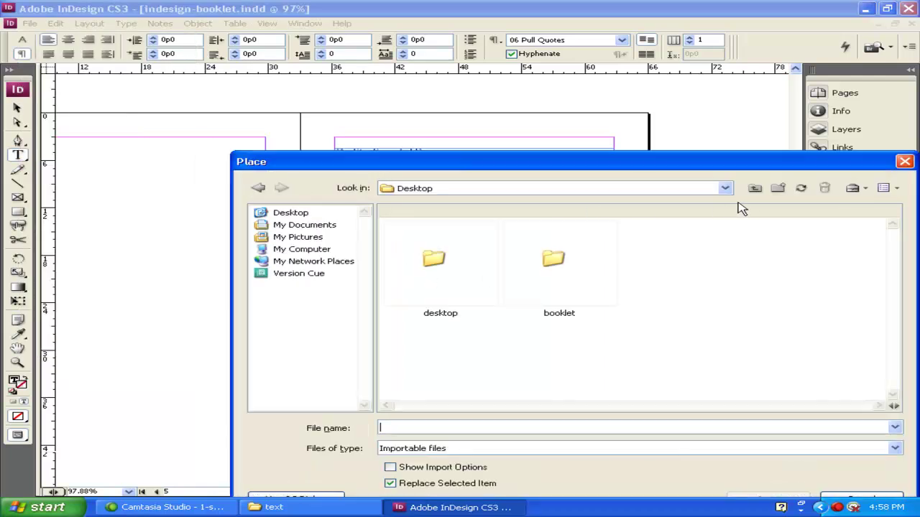
{"action": "double_click", "coordinate": [576, 276]}
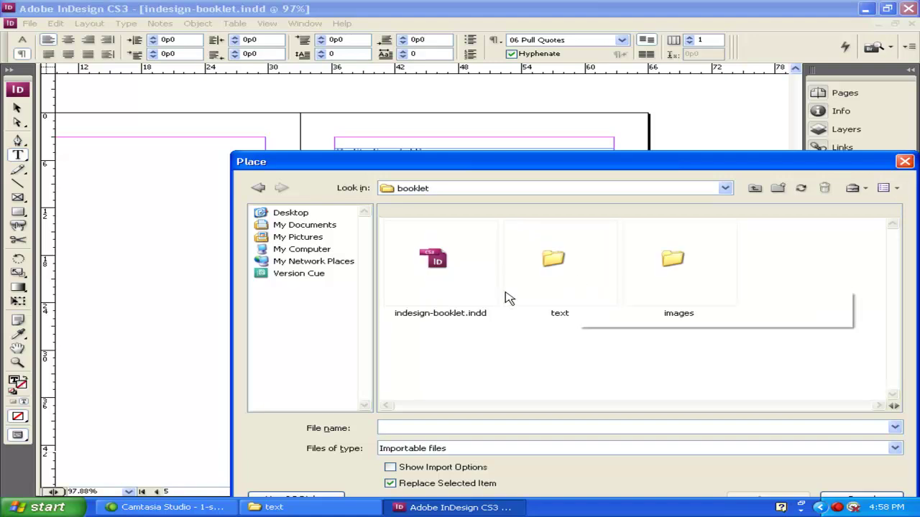
{"action": "left_click", "coordinate": [558, 268]}
{"action": "double_click", "coordinate": [558, 267]}
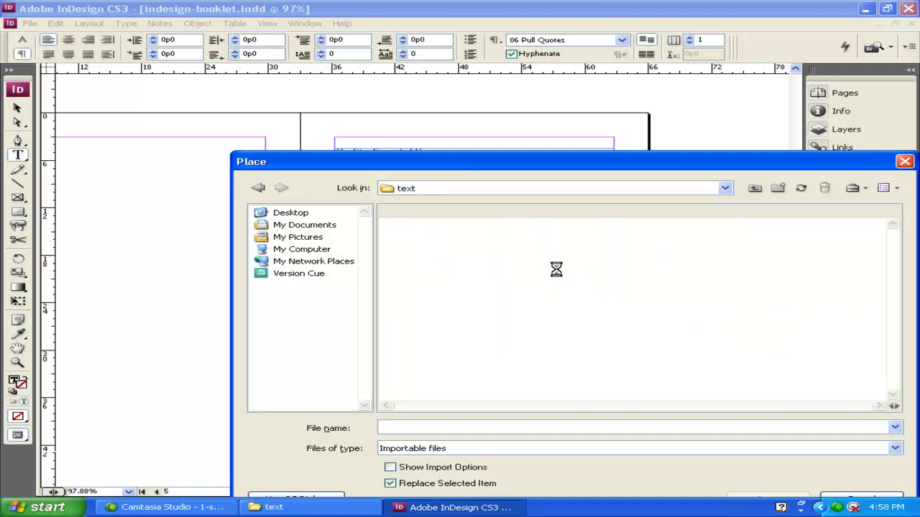
{"action": "left_click", "coordinate": [424, 260]}
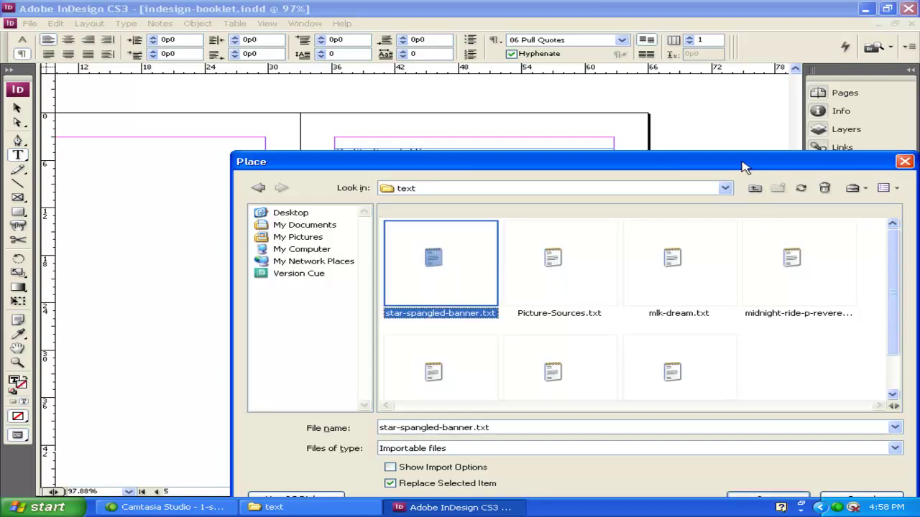
{"action": "left_click_drag", "start_coordinate": [743, 163], "coordinate": [743, 120]}
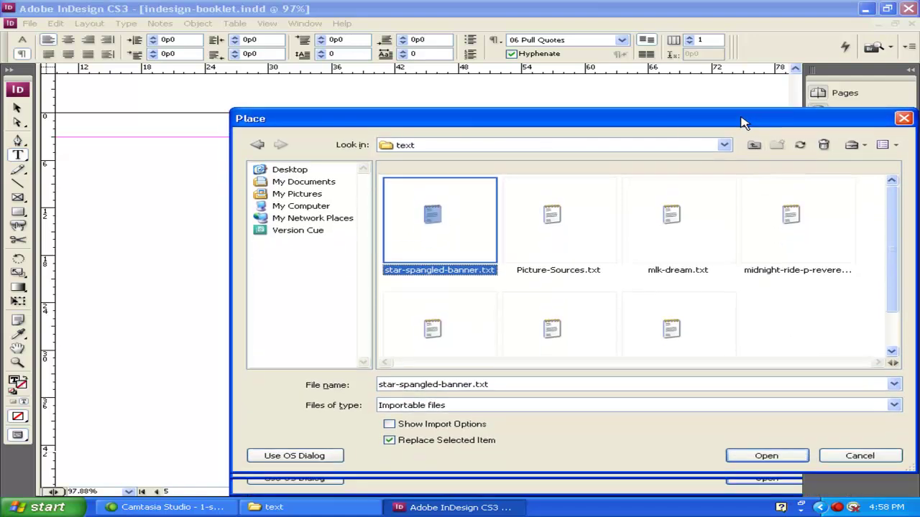
{"action": "left_click", "coordinate": [783, 455]}
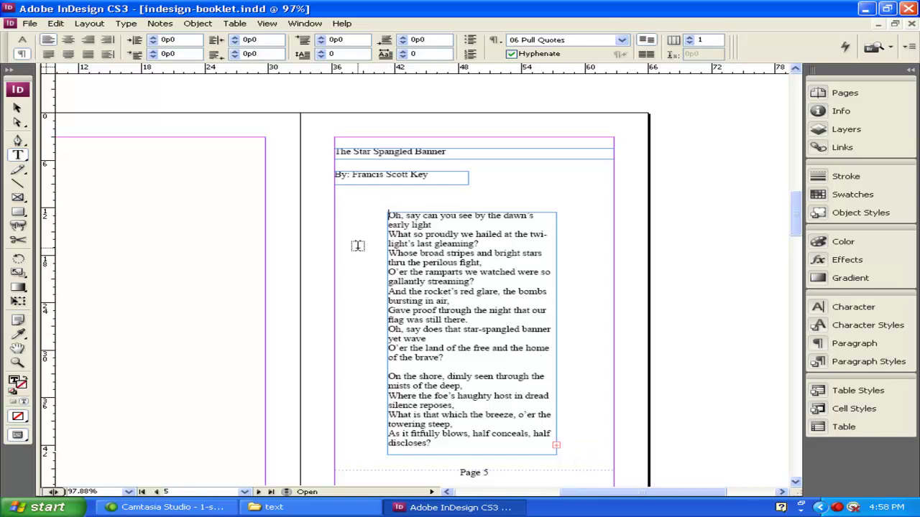
- Reposition and resize the lyrics frame, then add a vertical guide at about X 51p6 beside it
{"action": "left_click", "coordinate": [17, 108]}
{"action": "left_click", "coordinate": [441, 283]}
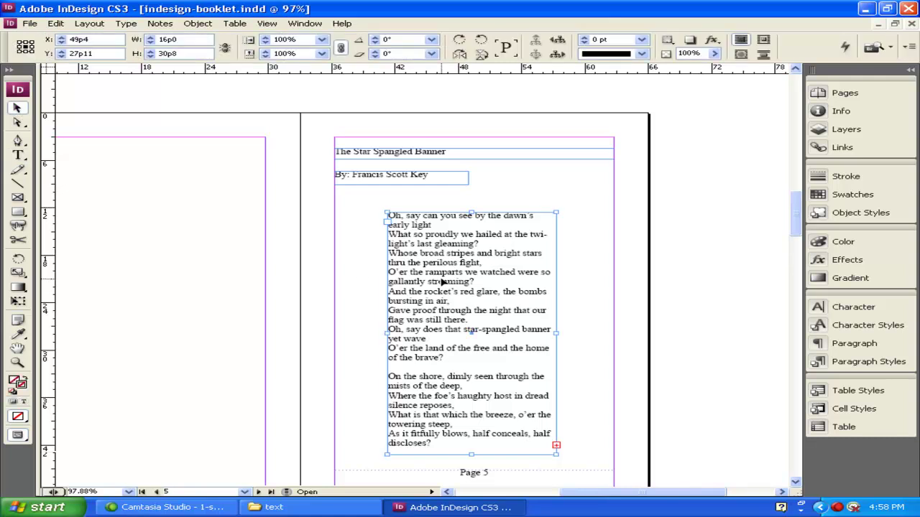
{"action": "left_click_drag", "start_coordinate": [441, 283], "coordinate": [400, 272]}
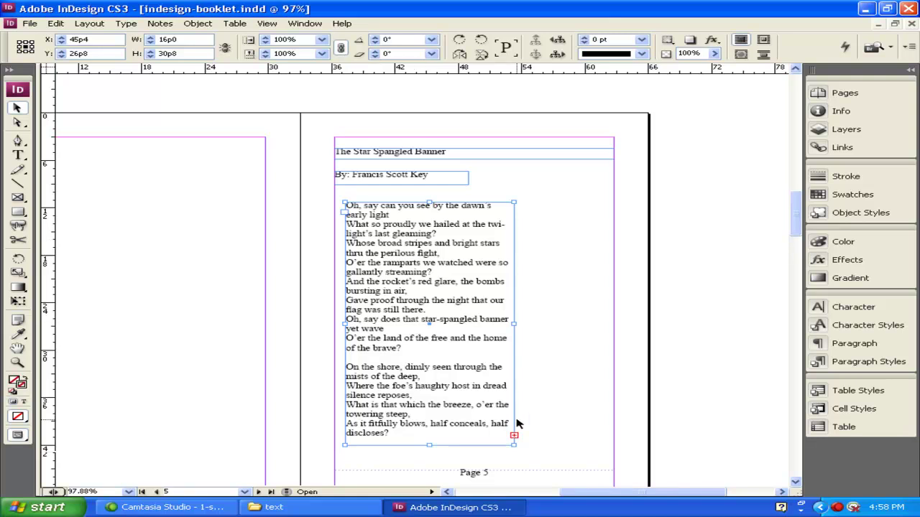
{"action": "mouse_move", "coordinate": [514, 444]}
{"action": "left_mouse_down"}
{"action": "mouse_move", "coordinate": [452, 465]}
{"action": "mouse_move", "coordinate": [473, 462]}
{"action": "left_mouse_up"}
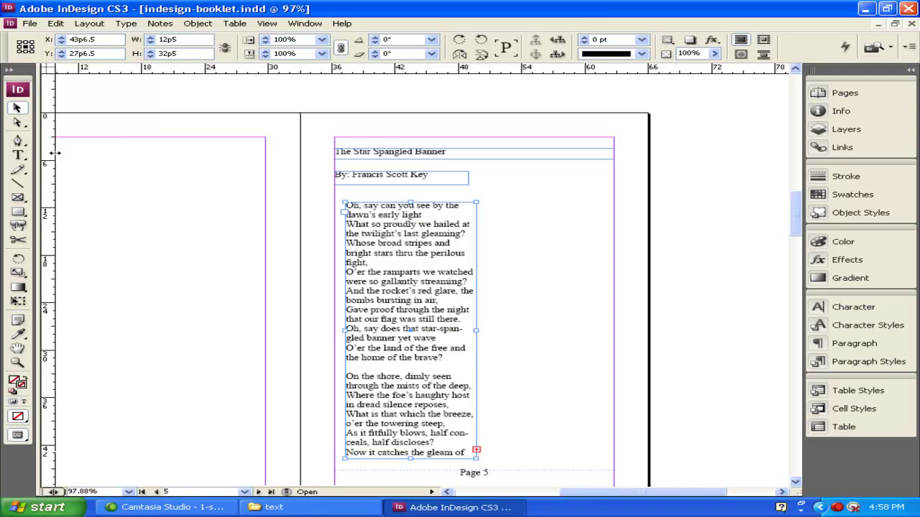
{"action": "left_click_drag", "start_coordinate": [55, 153], "coordinate": [487, 154]}
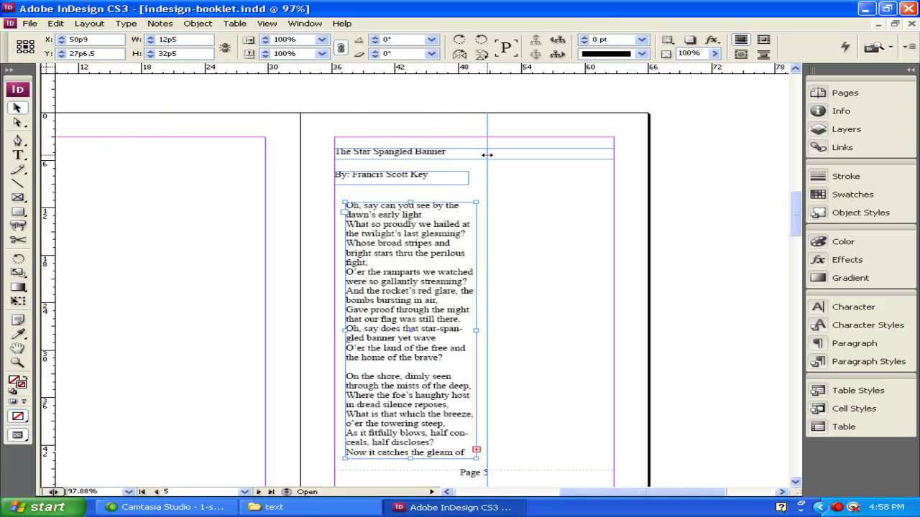
{"action": "mouse_move", "coordinate": [487, 154]}
{"action": "left_mouse_down"}
{"action": "mouse_move", "coordinate": [495, 155]}
{"action": "mouse_move", "coordinate": [486, 157]}
{"action": "left_mouse_up"}
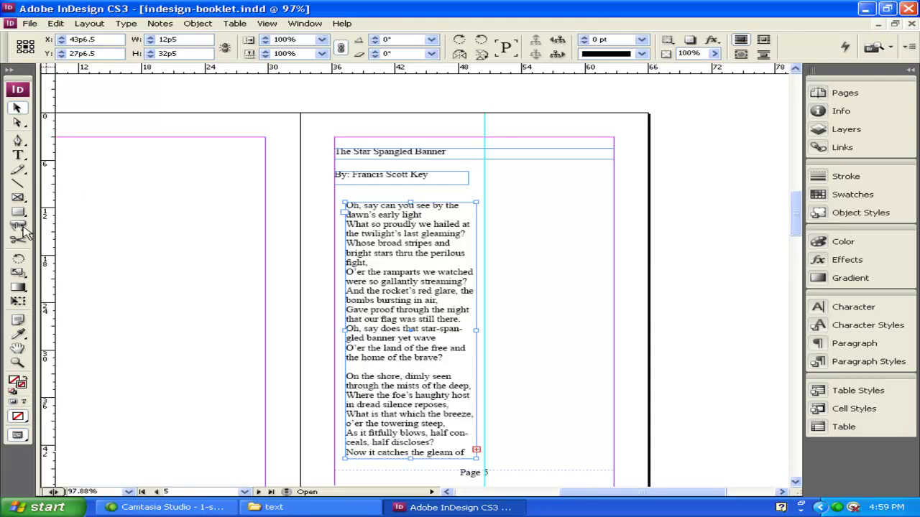
- Draw a second text frame right of the guide, reaching toward the page bottom
{"action": "left_click", "coordinate": [18, 154]}
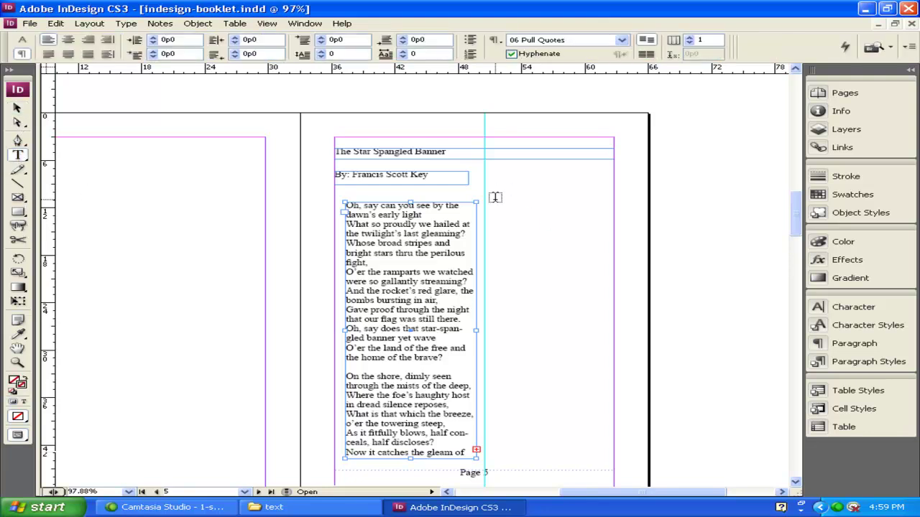
{"action": "left_click_drag", "start_coordinate": [495, 201], "coordinate": [587, 407]}
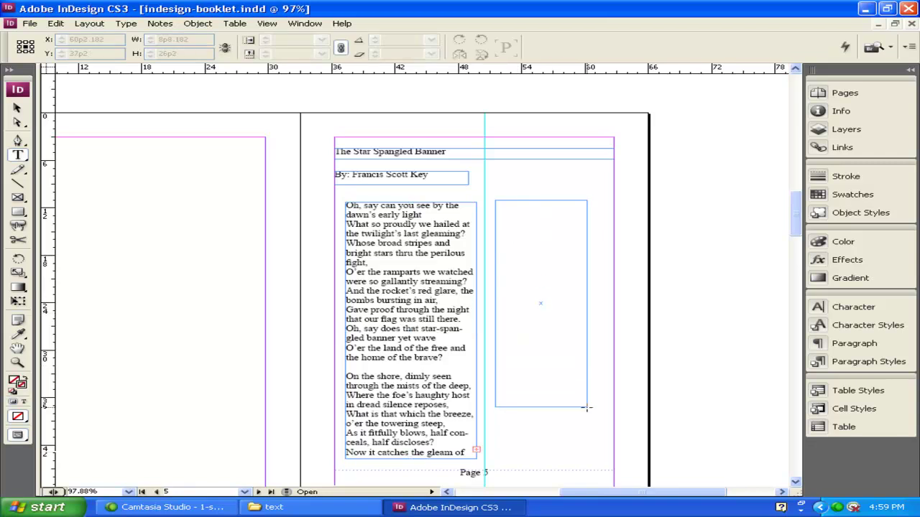
{"action": "left_click_drag", "start_coordinate": [586, 407], "coordinate": [602, 462]}
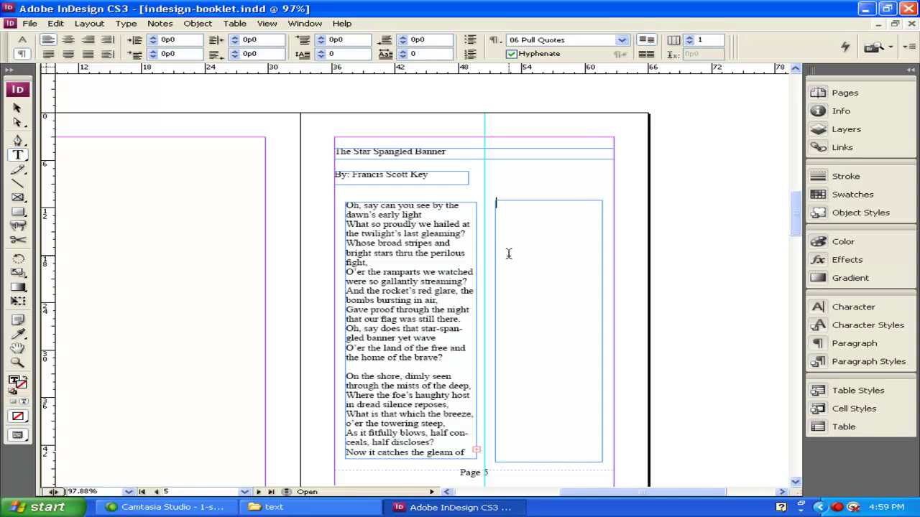
- Thread the first frame's overflowing lyrics into the new right frame, undoing a misplaced drop
{"action": "left_click", "coordinate": [18, 108]}
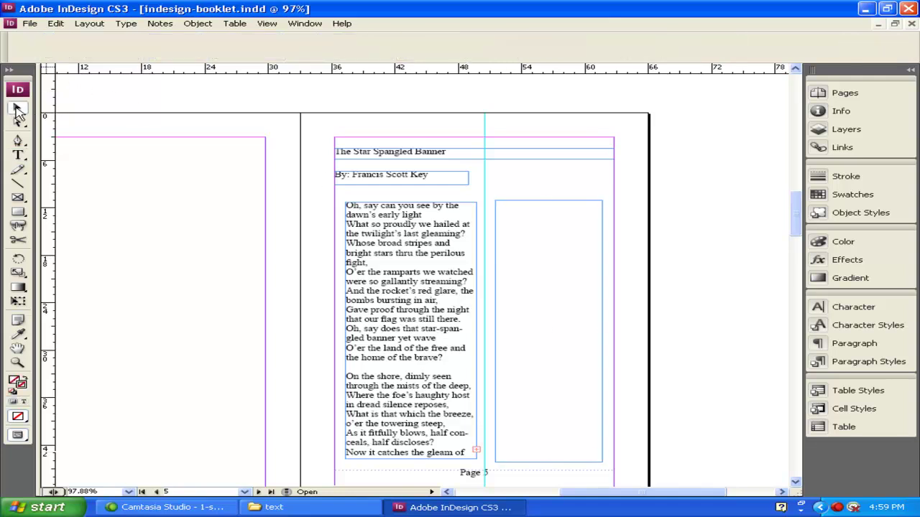
{"action": "left_click", "coordinate": [476, 452]}
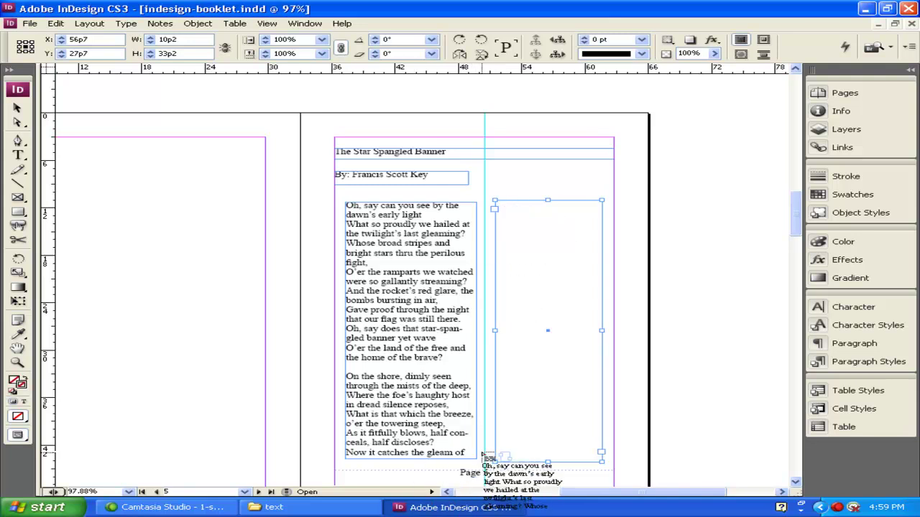
{"action": "left_click", "coordinate": [494, 209]}
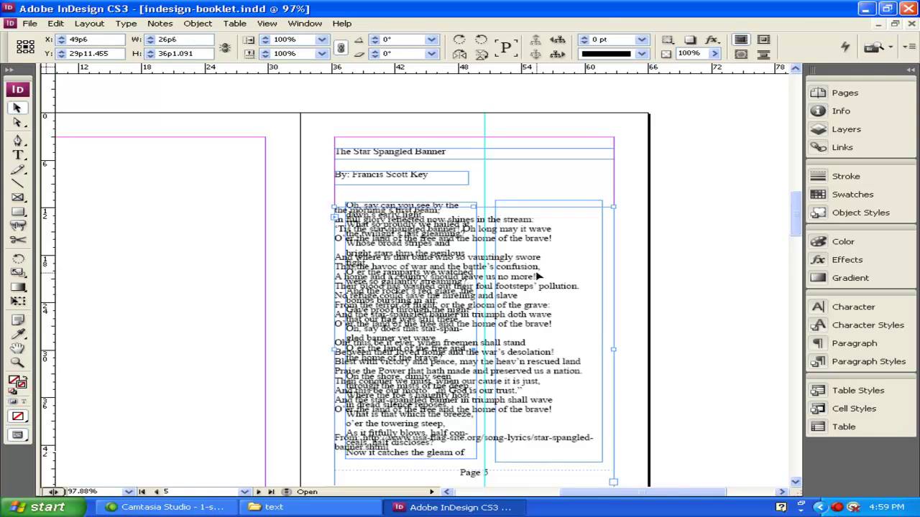
{"action": "key", "text": "ctrl+z"}
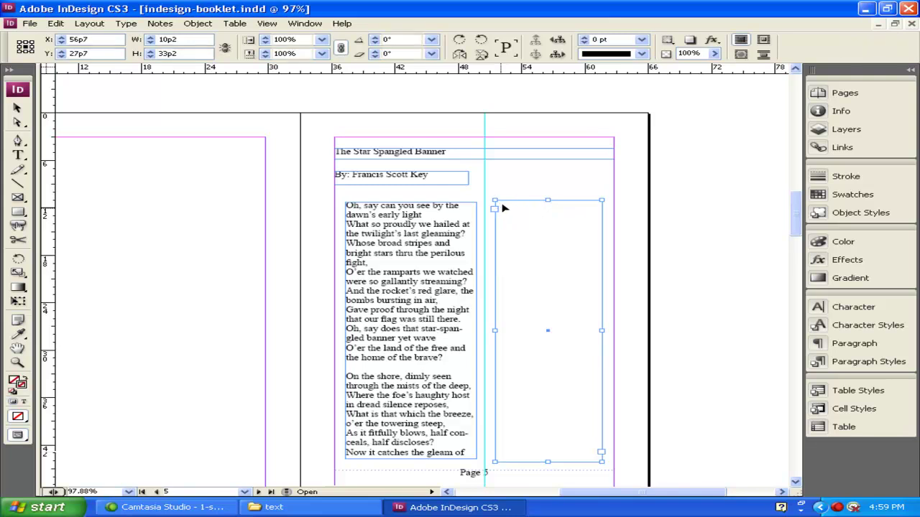
{"action": "left_click", "coordinate": [506, 213]}
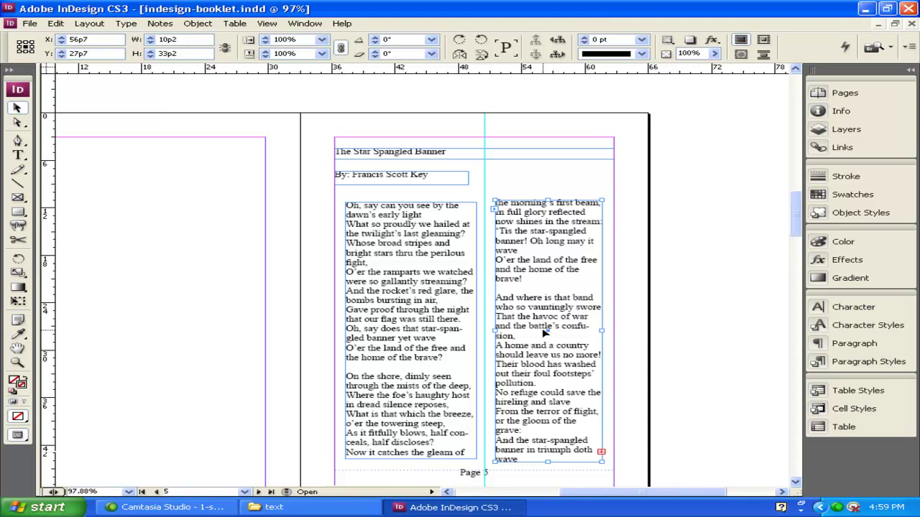
- Widen the right lyrics column out to the page margin and left to the guide
{"action": "scroll", "coordinate": [570, 340], "scroll_direction": "down", "scroll_amount": 4}
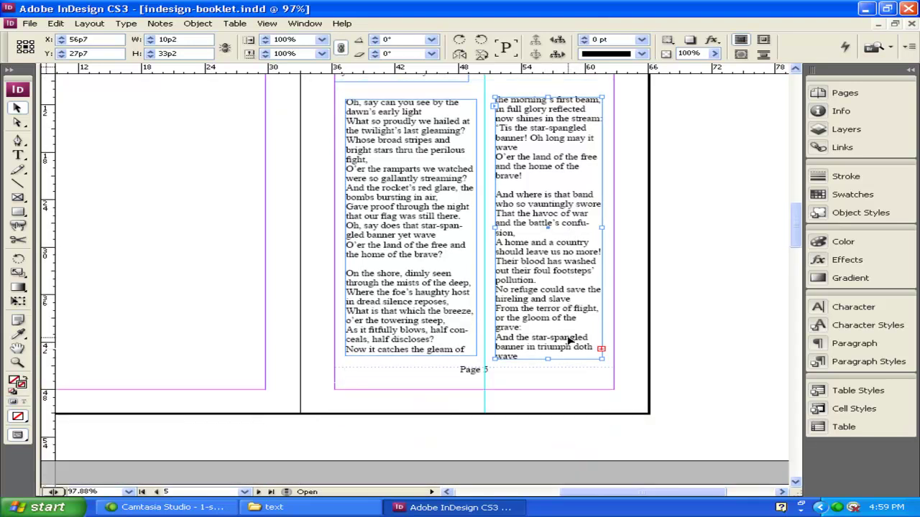
{"action": "scroll", "coordinate": [569, 336], "scroll_direction": "up", "scroll_amount": 1}
{"action": "scroll", "coordinate": [568, 335], "scroll_direction": "up", "scroll_amount": 2}
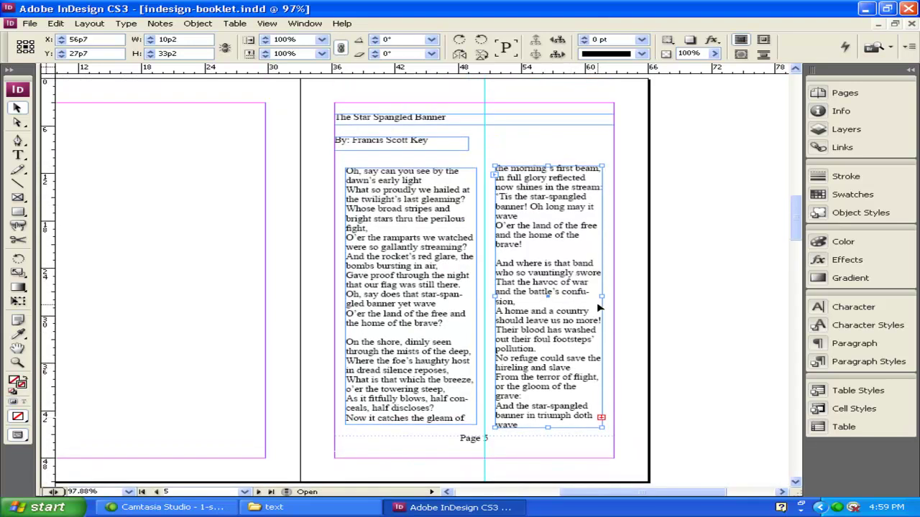
{"action": "left_click_drag", "start_coordinate": [600, 297], "coordinate": [613, 296]}
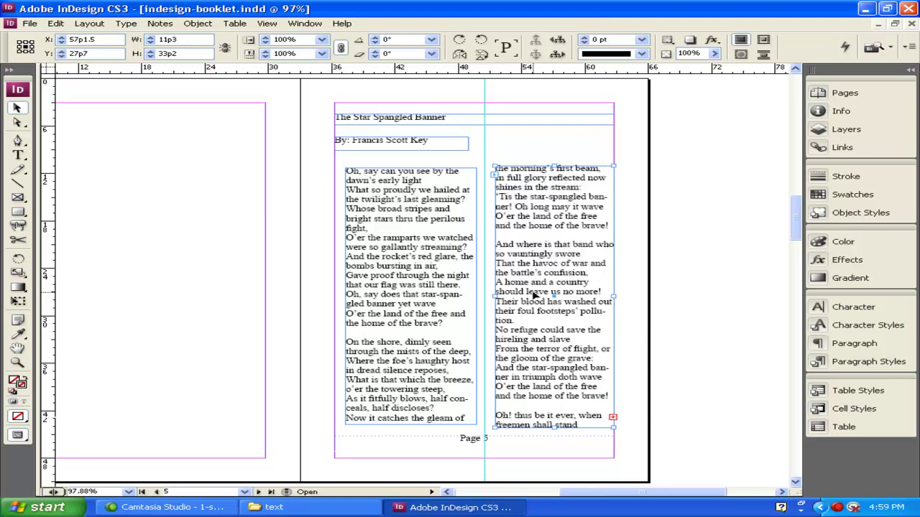
{"action": "left_click_drag", "start_coordinate": [491, 295], "coordinate": [482, 295]}
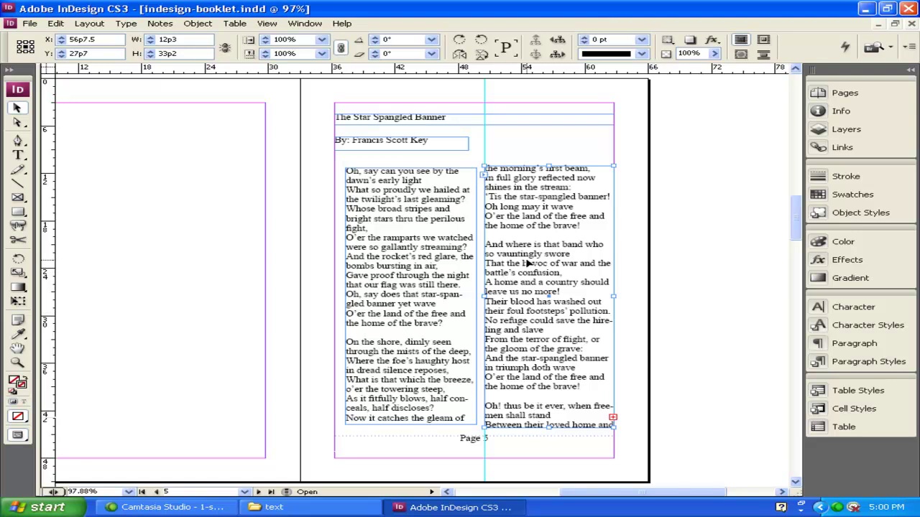
- Remove the accidentally typed 'add' from the lyrics
{"action": "double_click", "coordinate": [404, 275]}
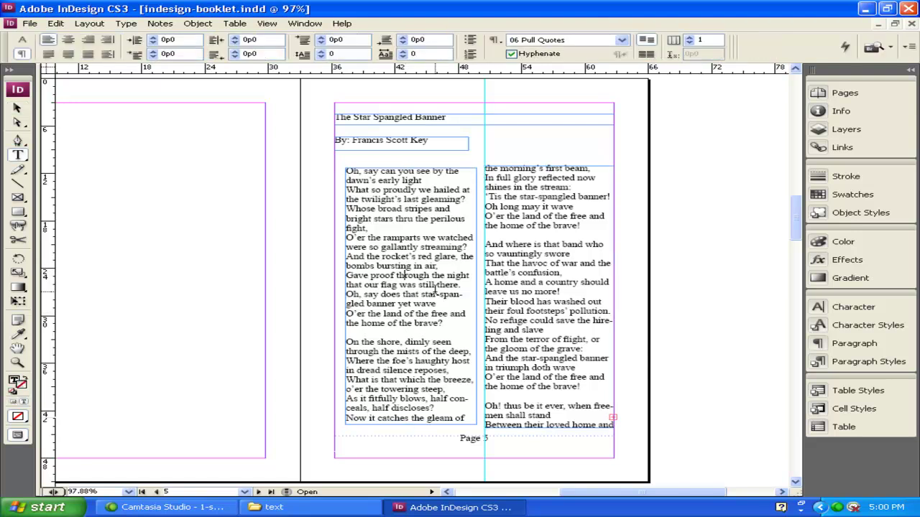
{"action": "type", "text": "add"}
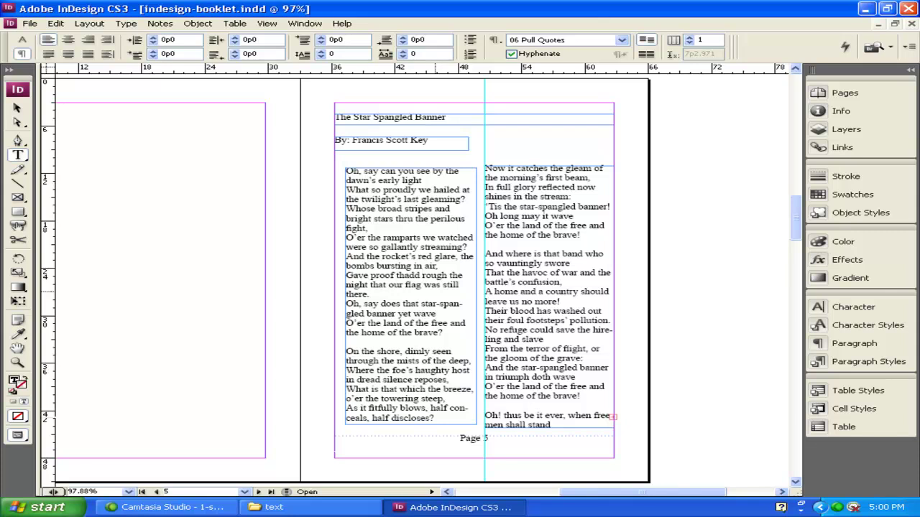
{"action": "key", "text": "BackSpace"}
{"action": "key", "text": "BackSpace"}
{"action": "key", "text": "BackSpace"}
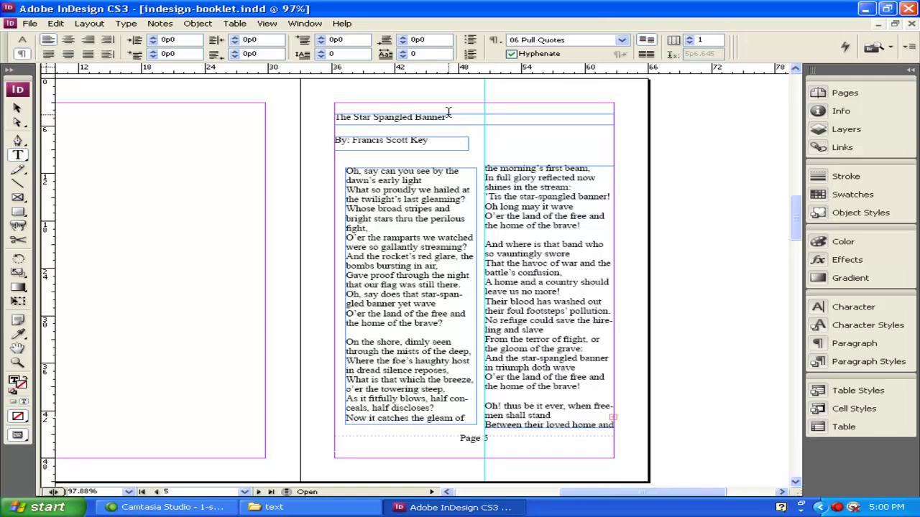
- Apply 01 Heading to the title and 02 Sub Heading to the byline 'By: Francis Scott Key'
{"action": "left_click_drag", "start_coordinate": [448, 116], "coordinate": [322, 117]}
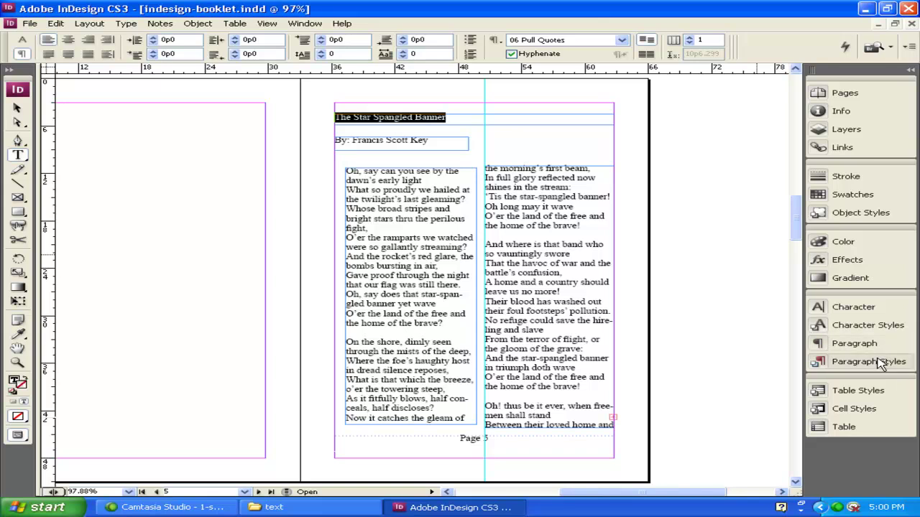
{"action": "left_click", "coordinate": [878, 361]}
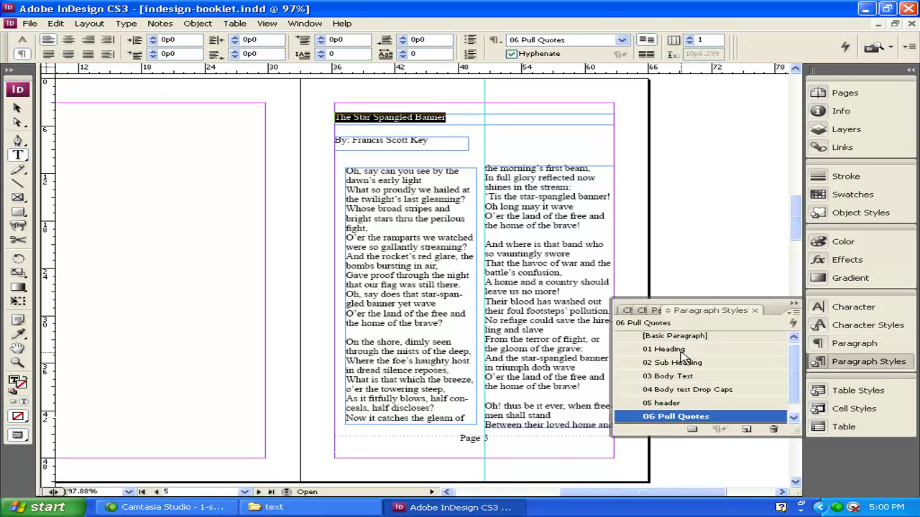
{"action": "left_click", "coordinate": [675, 350]}
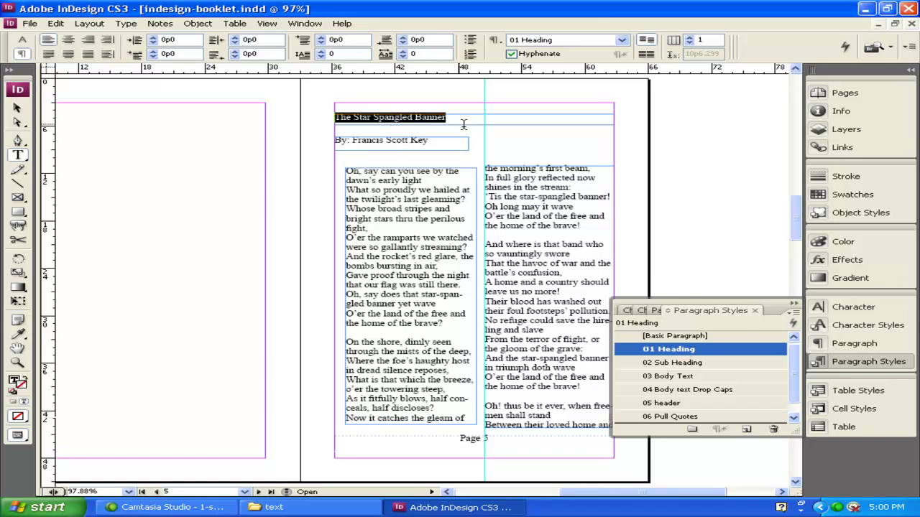
{"action": "left_click", "coordinate": [399, 139]}
{"action": "left_click_drag", "start_coordinate": [432, 140], "coordinate": [322, 138]}
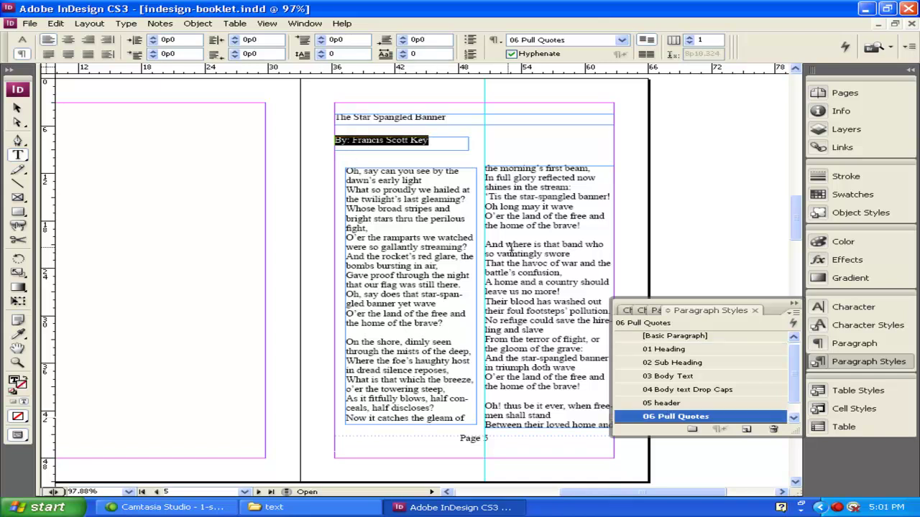
{"action": "left_click", "coordinate": [669, 365]}
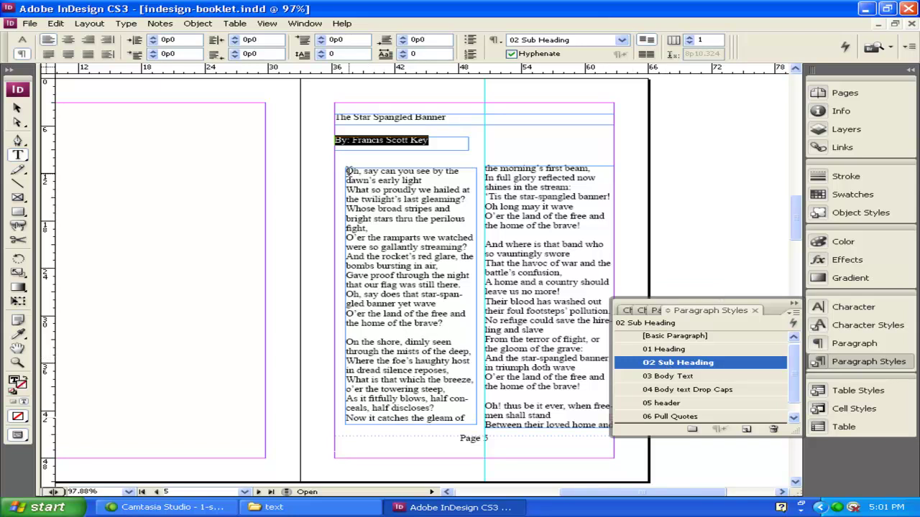
- Apply the 03 Body Text style to the lyrics in both columns
{"action": "mouse_move", "coordinate": [347, 171]}
{"action": "left_mouse_down"}
{"action": "mouse_move", "coordinate": [590, 426]}
{"action": "mouse_move", "coordinate": [553, 378]}
{"action": "left_mouse_up"}
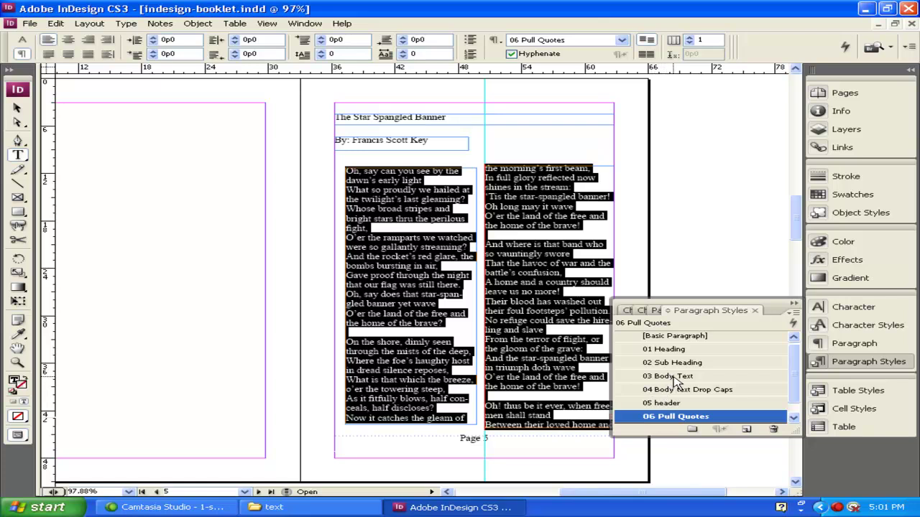
{"action": "left_click", "coordinate": [674, 377]}
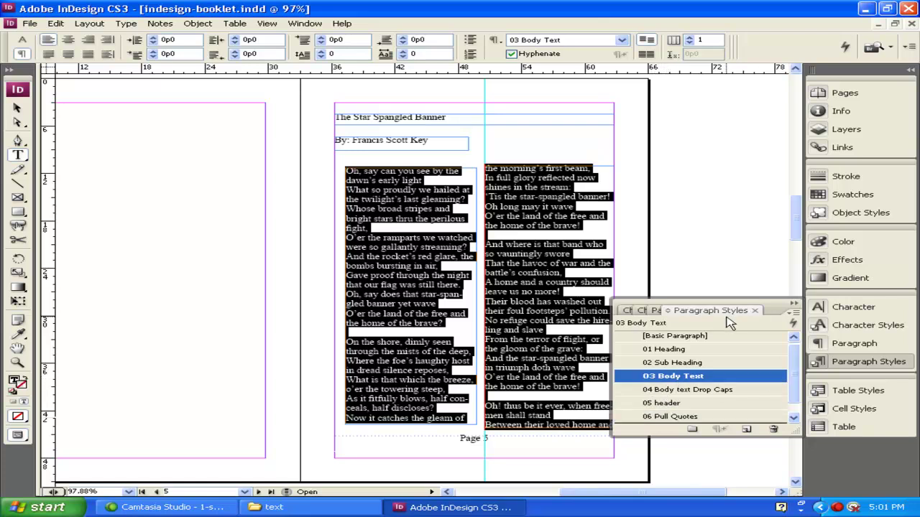
{"action": "left_click", "coordinate": [532, 195]}
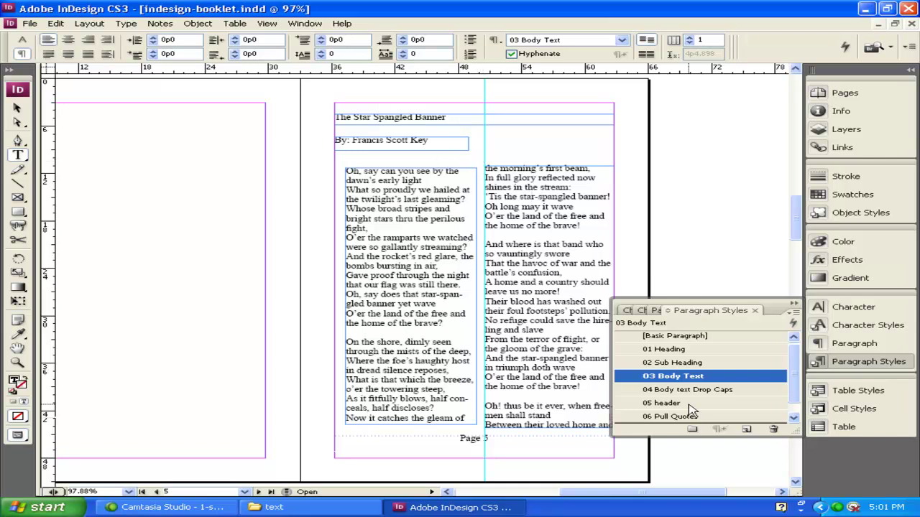
{"action": "left_click_drag", "start_coordinate": [797, 226], "coordinate": [797, 238]}
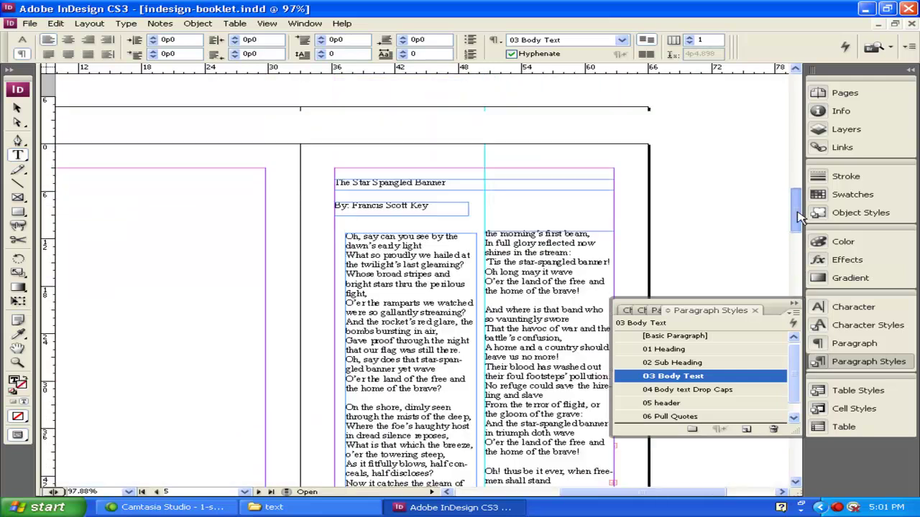
{"action": "left_click_drag", "start_coordinate": [798, 237], "coordinate": [797, 225]}
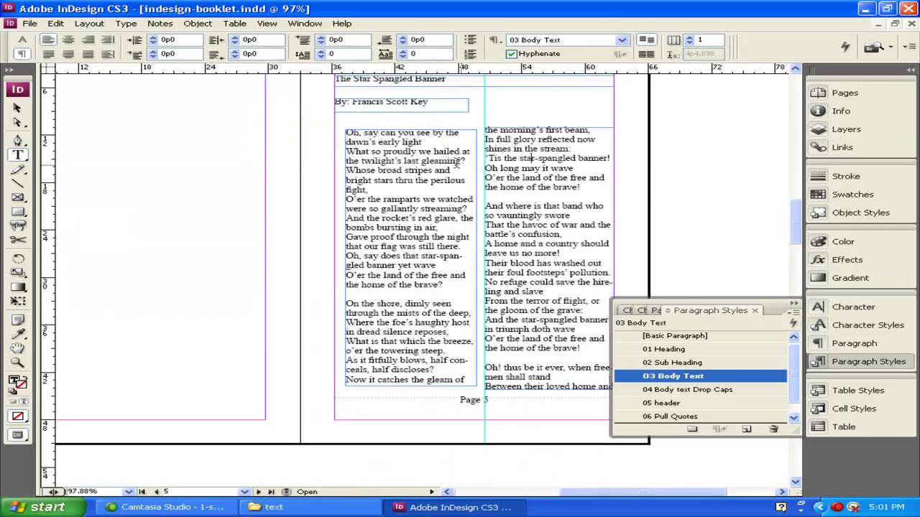
{"action": "left_click_drag", "start_coordinate": [796, 225], "coordinate": [796, 306]}
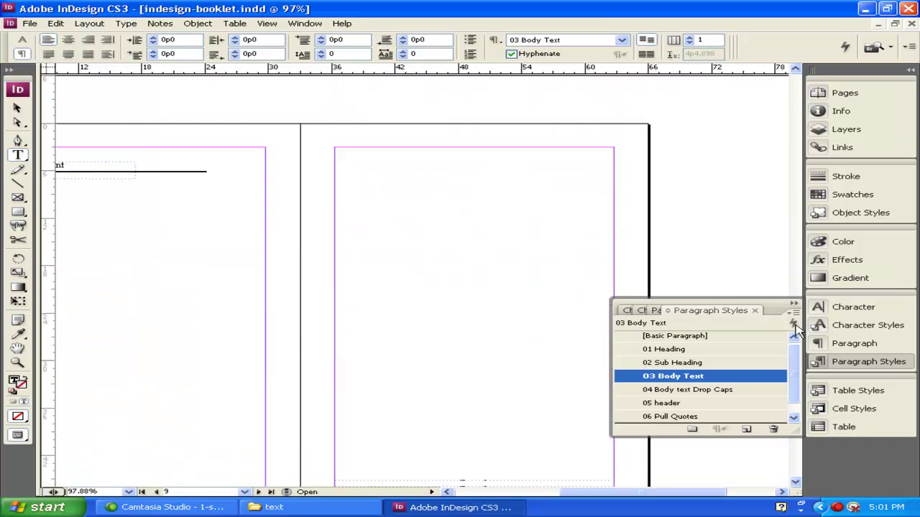
{"action": "mouse_move", "coordinate": [795, 305]}
{"action": "left_mouse_down"}
{"action": "mouse_move", "coordinate": [797, 260]}
{"action": "mouse_move", "coordinate": [816, 431]}
{"action": "mouse_move", "coordinate": [781, 210]}
{"action": "left_mouse_up"}
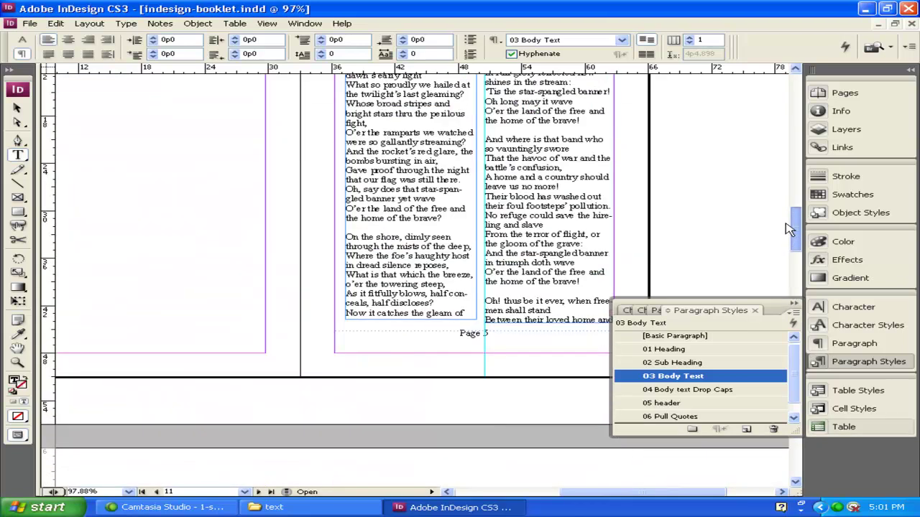